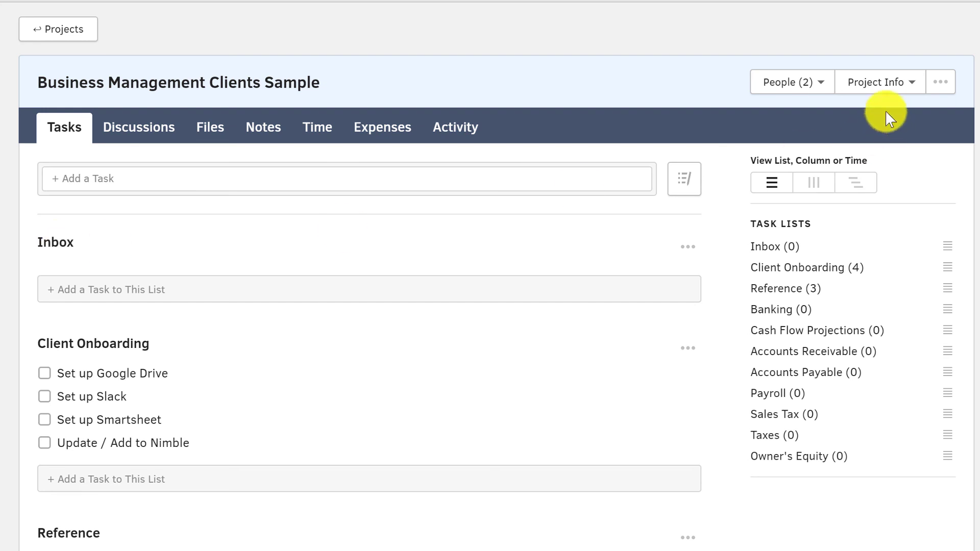
- View the project information for Business Management Clients Sample, including the project email, and close it
left_click(876, 83)
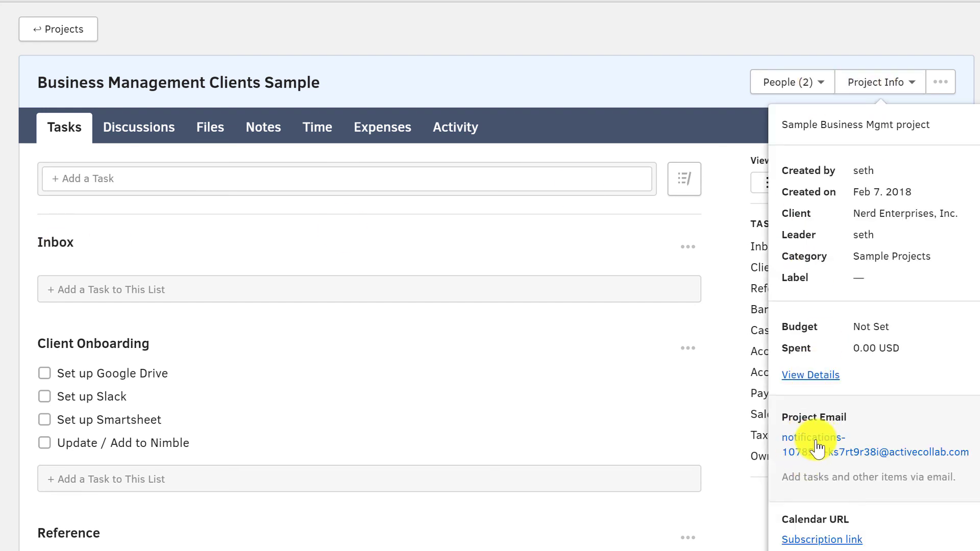
left_click(107, 249)
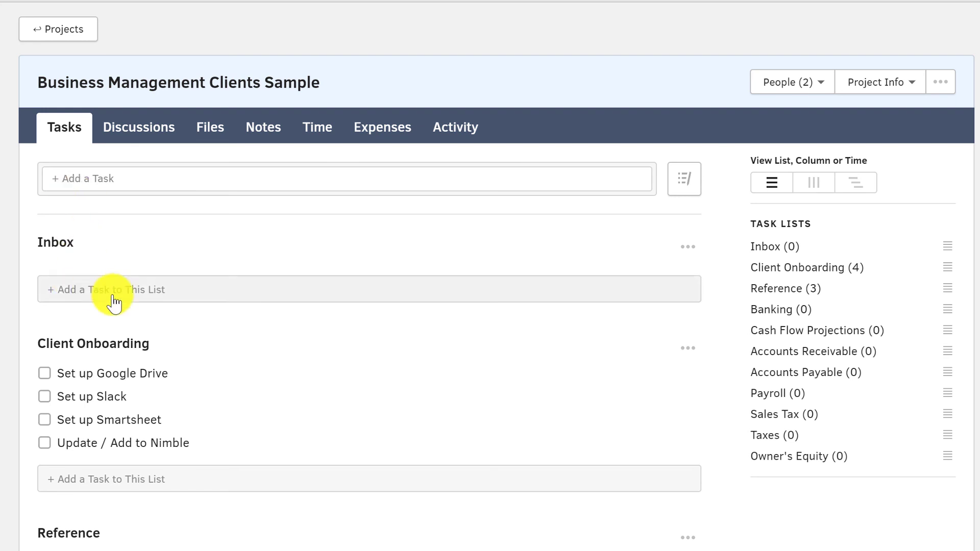
- Try moving Set up Google Drive to Inbox and back to Client Onboarding in column view, and return the tasks to list view
left_click(818, 186)
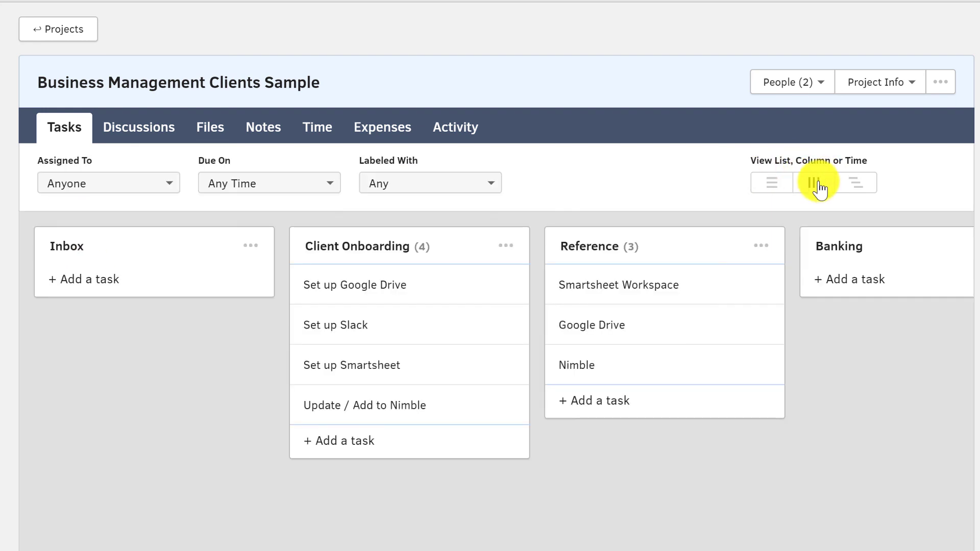
left_click_drag(416, 291, 134, 280)
left_click_drag(225, 296, 351, 279)
left_click(773, 185)
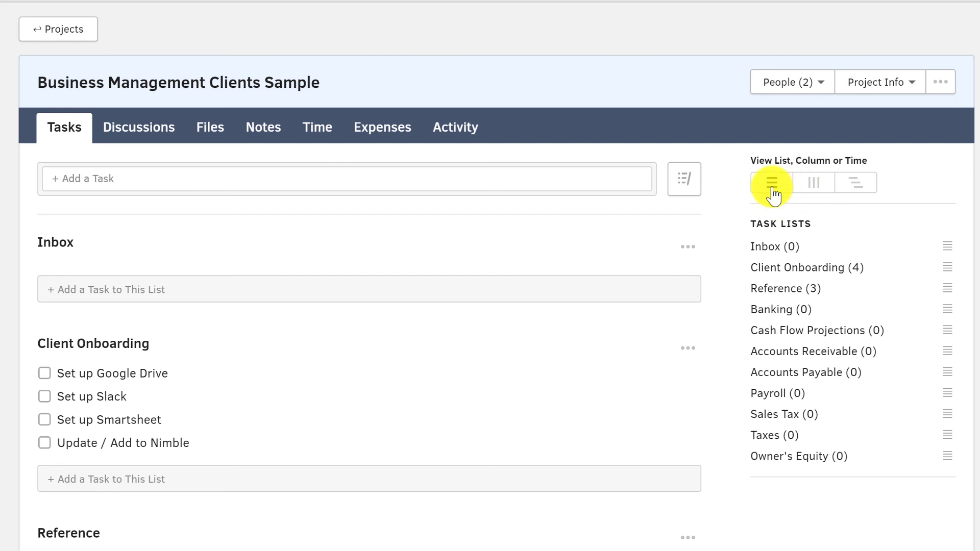
left_click(814, 185)
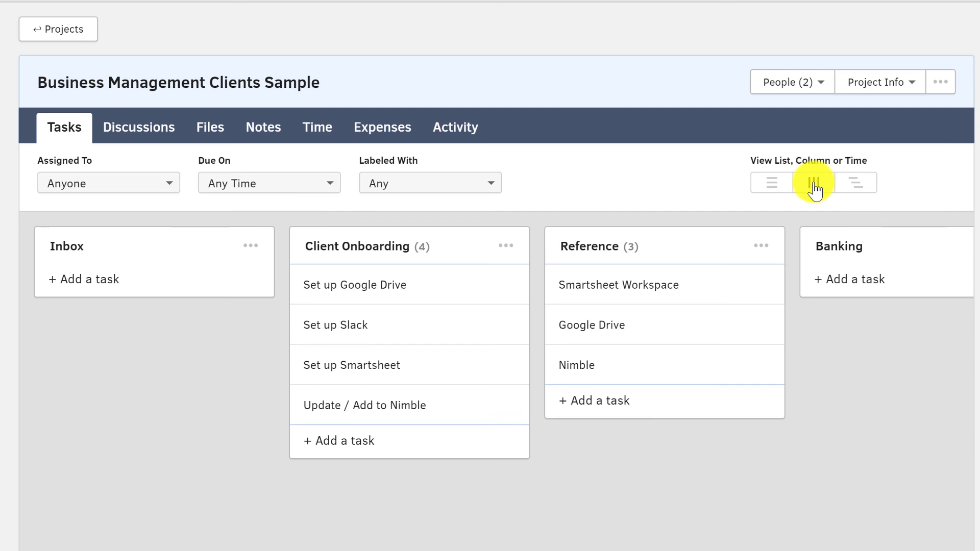
left_click(769, 185)
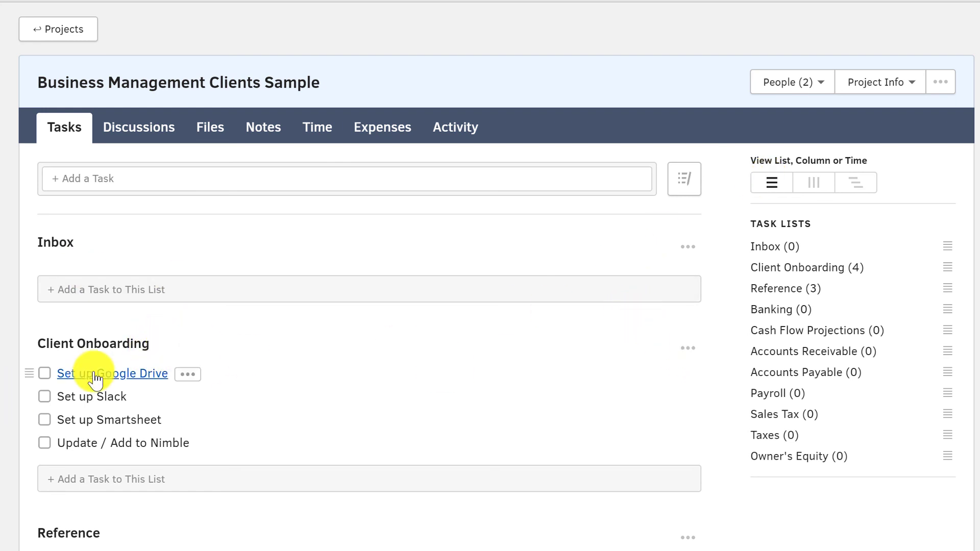
- Examine the available actions for the Client Onboarding list and the tasks in the Reference list
left_click(688, 349)
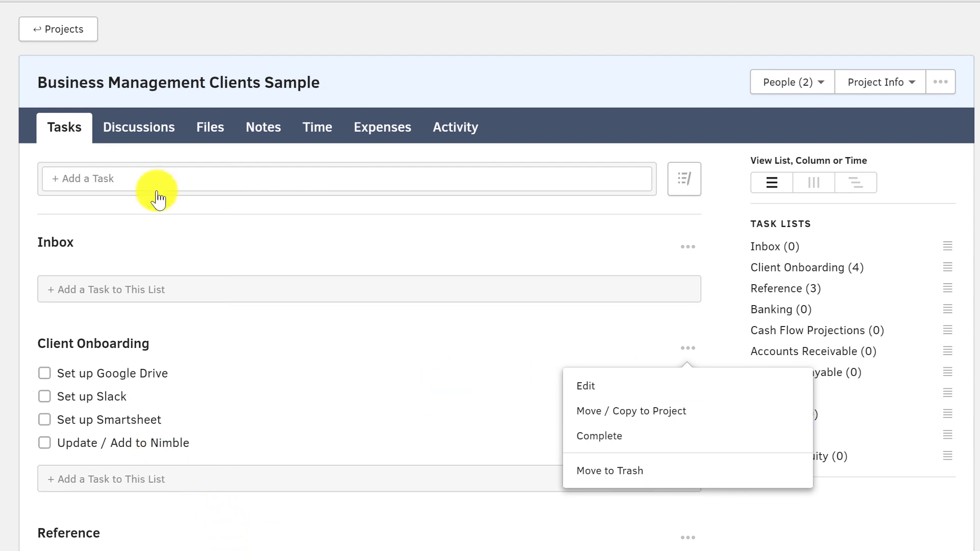
left_click(168, 234)
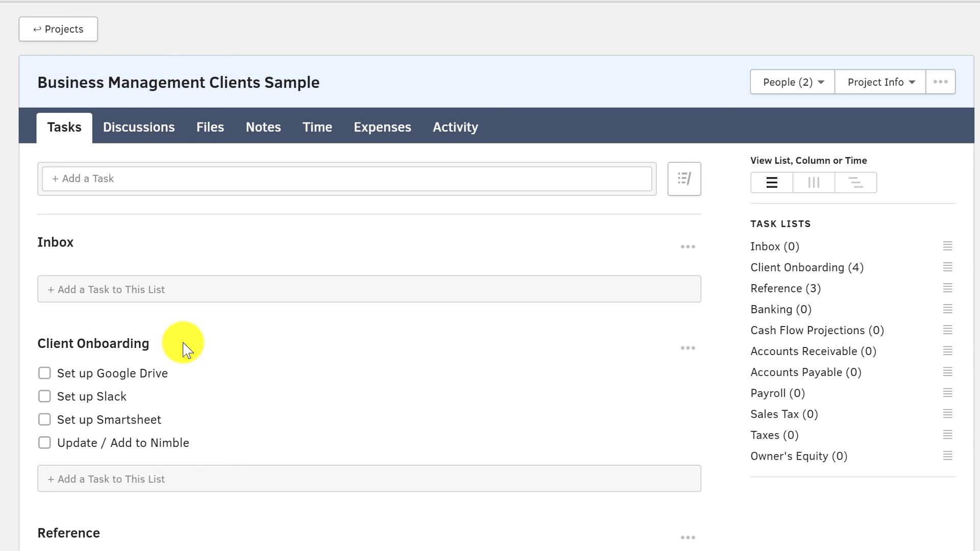
scroll(192, 350, "down", 5)
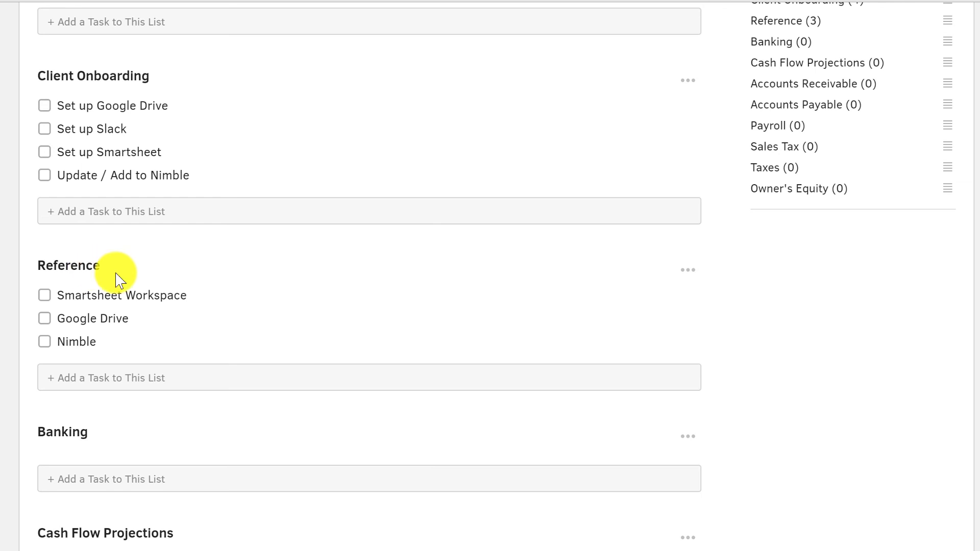
scroll(119, 280, "up", 5)
- Examine the project's notes and the blank new note form, and return to the tasks without creating a note
left_click(272, 136)
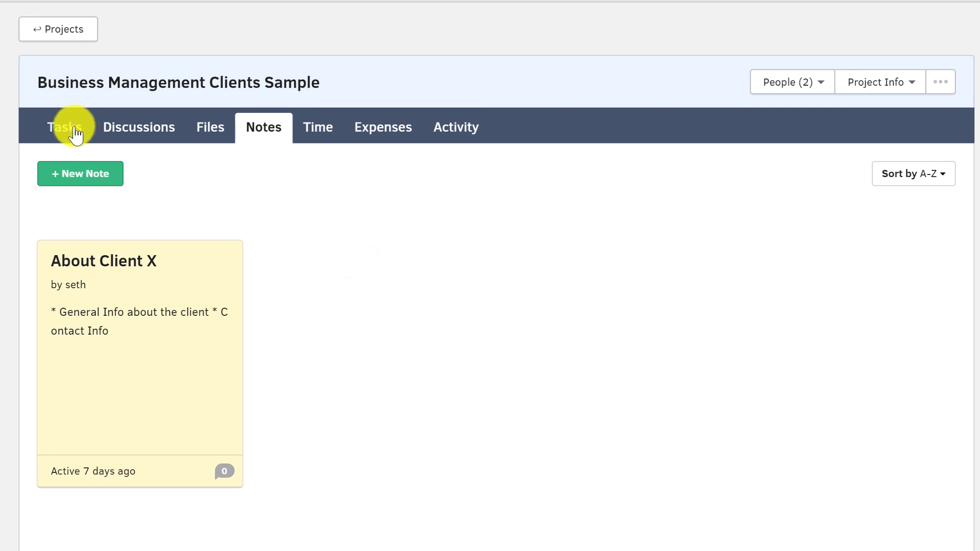
left_click(80, 178)
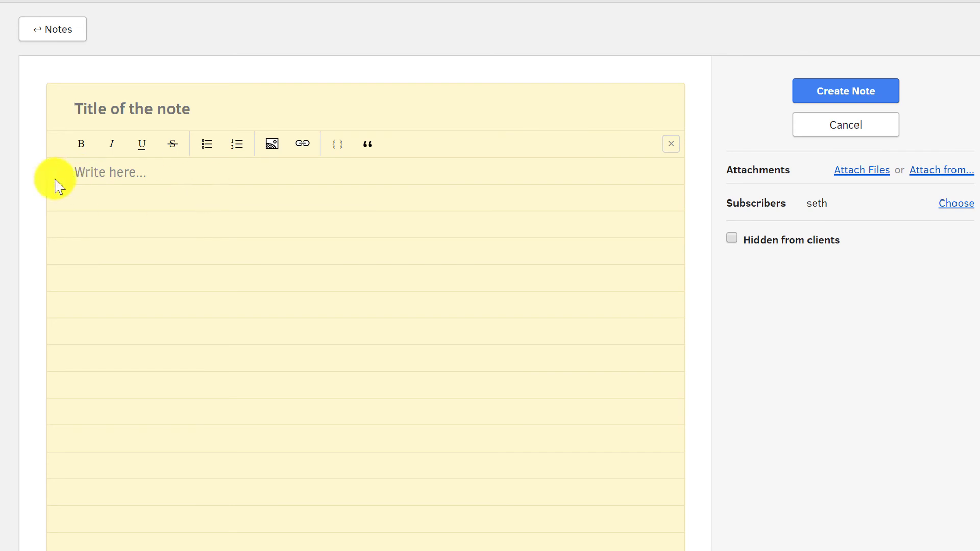
left_click(90, 179)
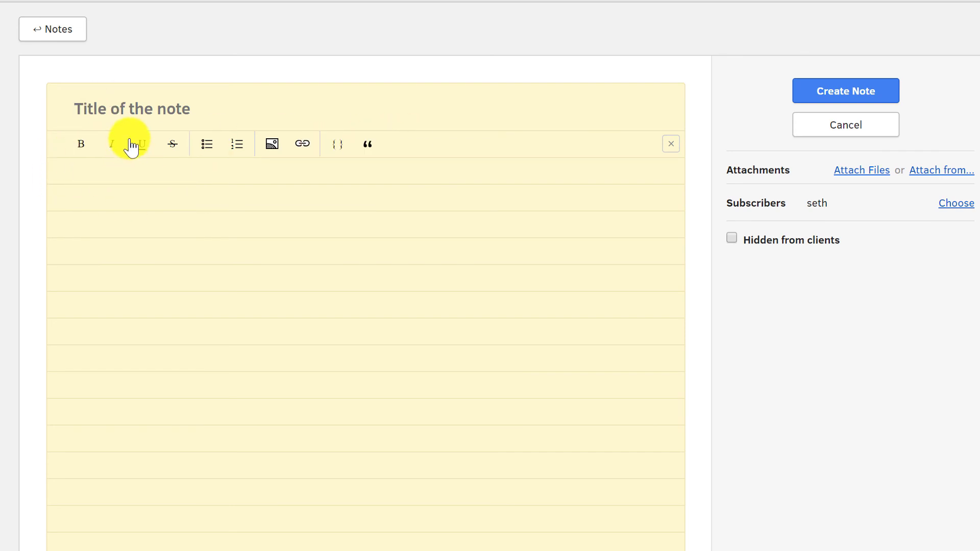
left_click(48, 33)
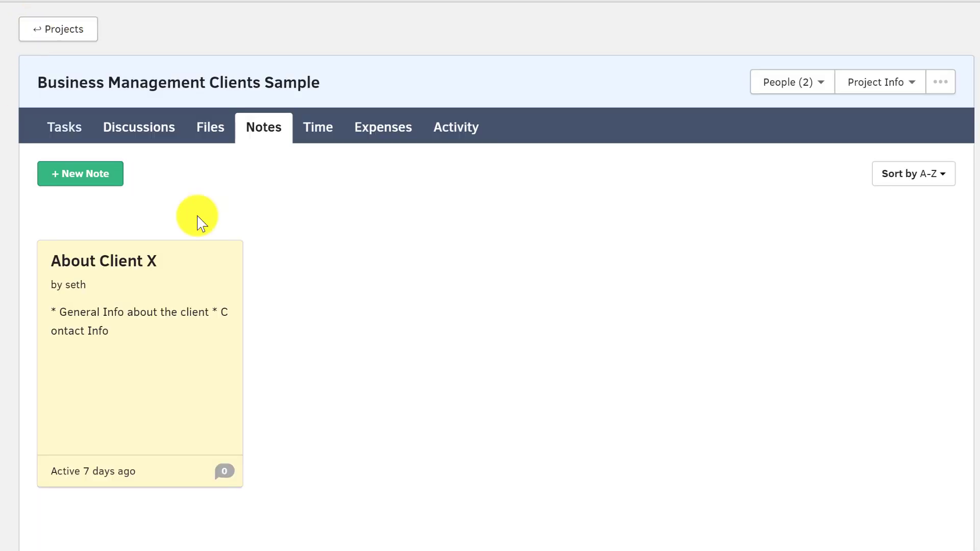
left_click(72, 134)
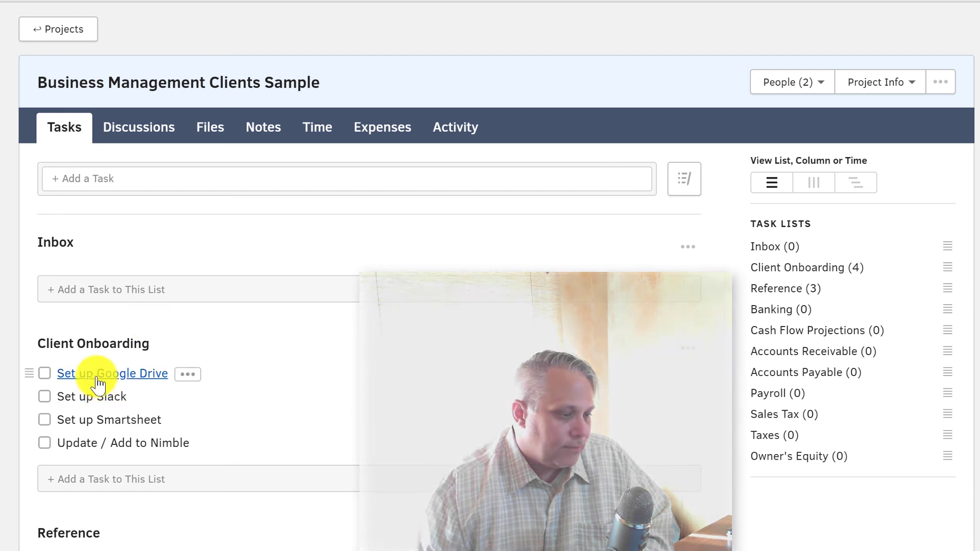
- Examine the editing form of the Set up Google Drive task, and close the task without changes
left_click(100, 374)
left_click(635, 31)
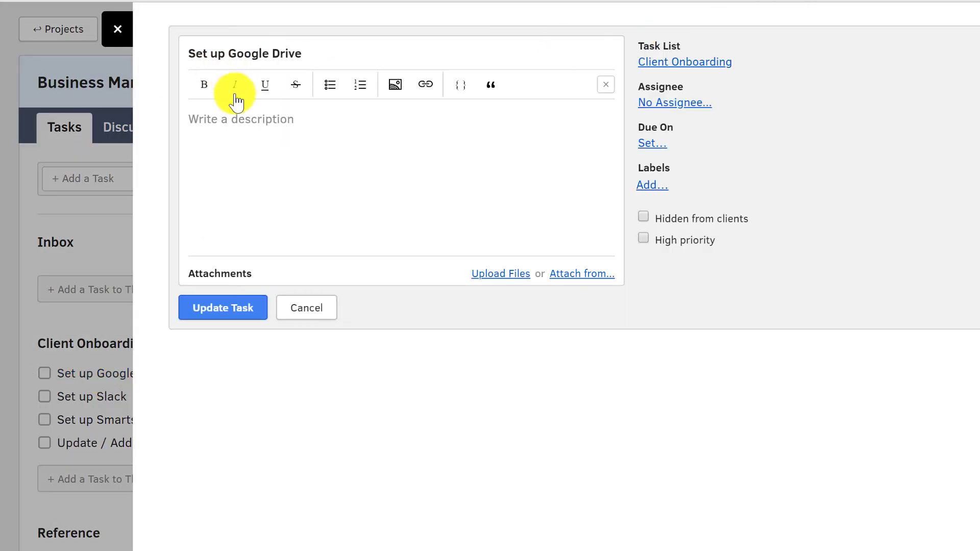
left_click(203, 95)
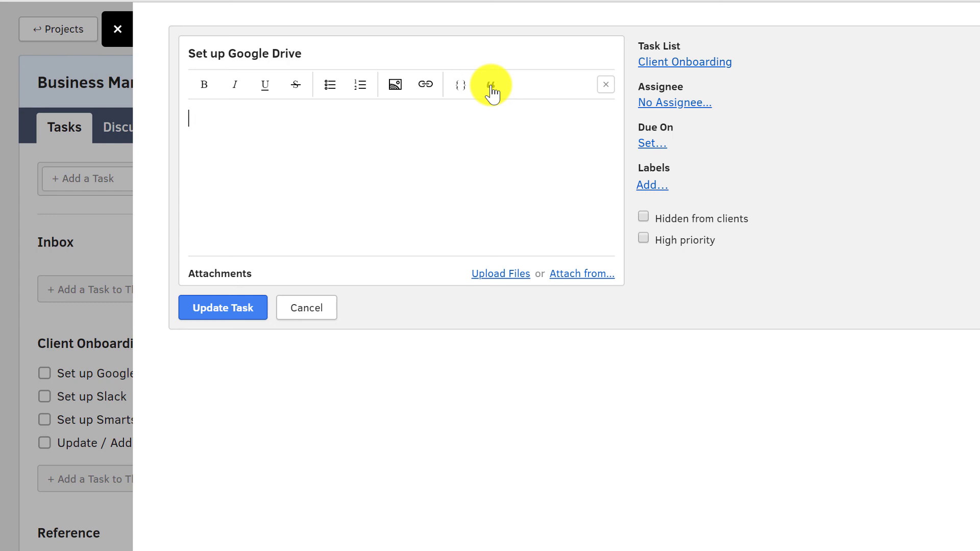
left_click(314, 307)
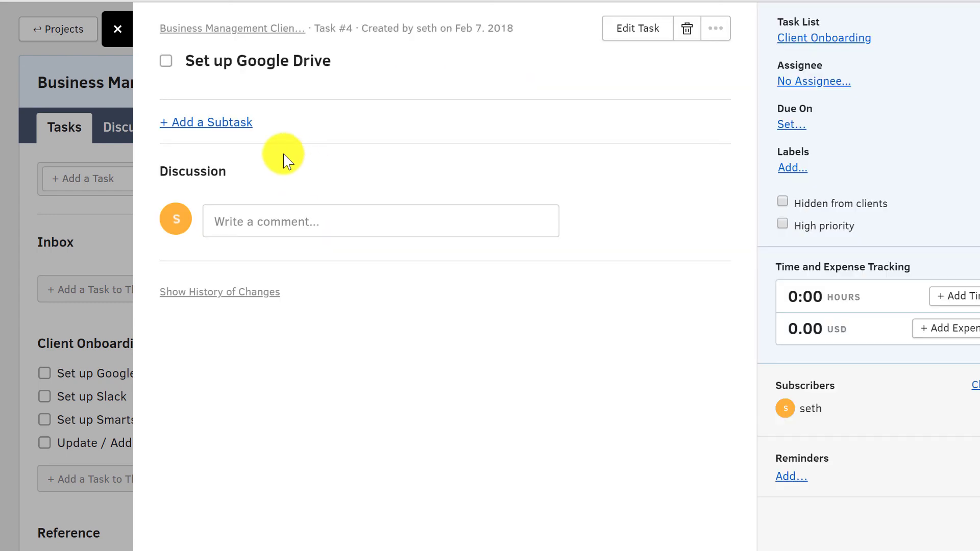
left_click(119, 32)
- Review the project's task lists from Banking and Cash Flow Projections through Owner's Equity
scroll(240, 332, "down", 3)
scroll(249, 336, "down", 7)
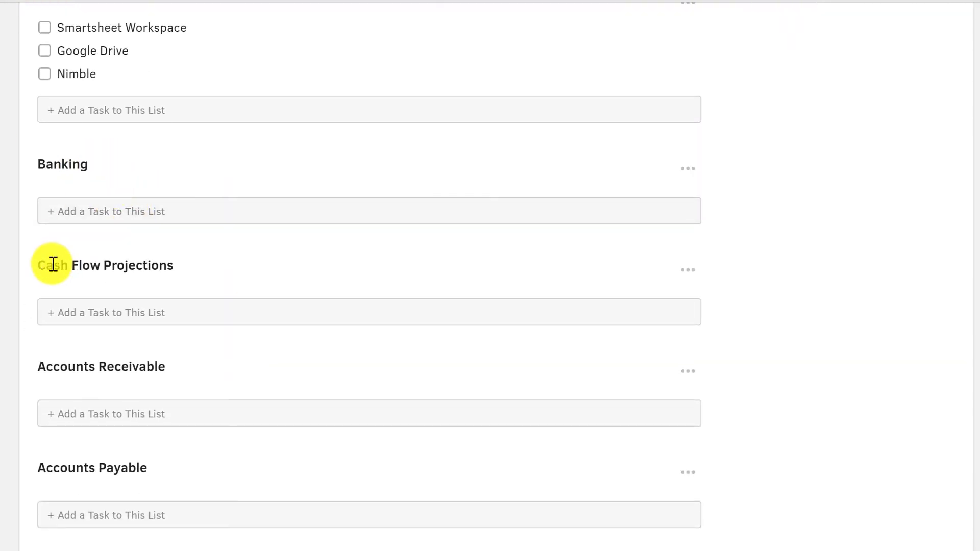
left_click_drag(52, 266, 117, 267)
left_click(130, 267)
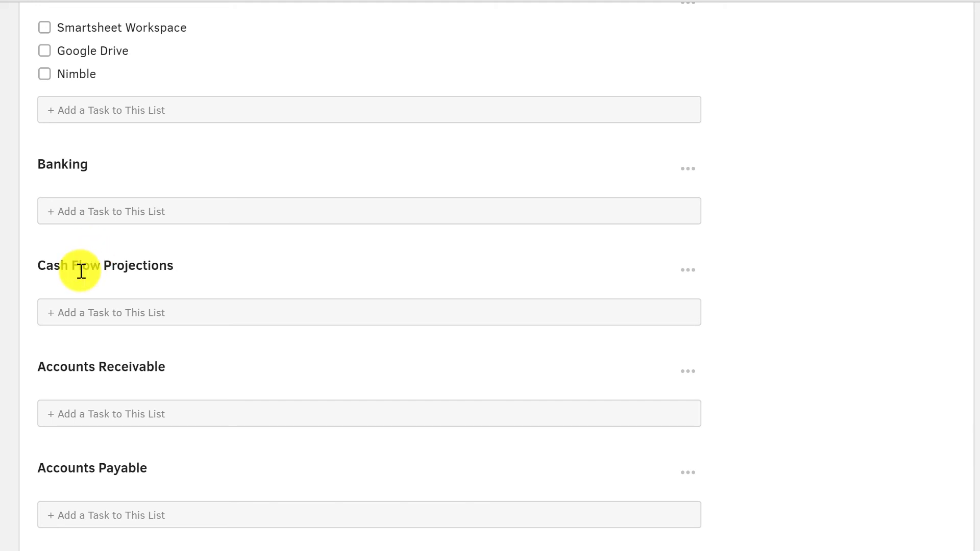
scroll(81, 271, "down", 3)
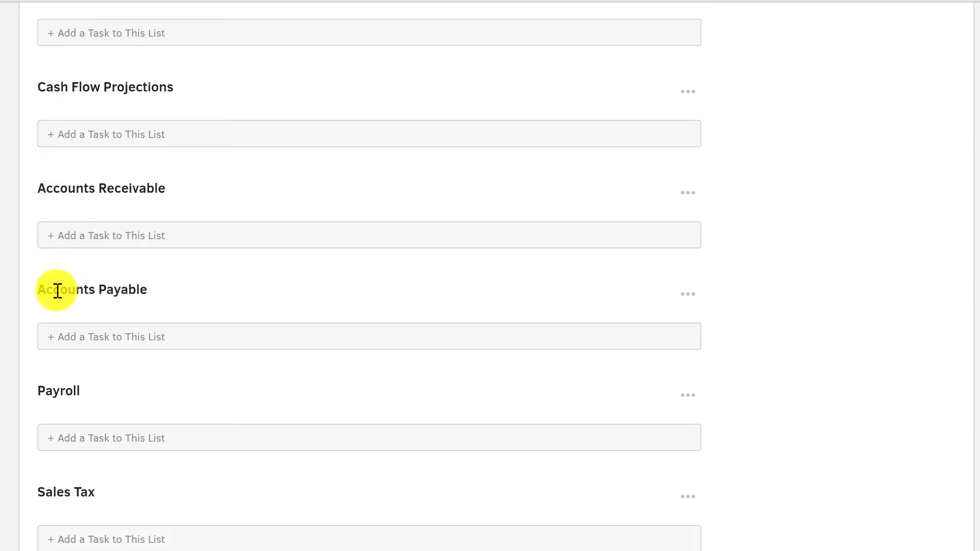
scroll(77, 275, "down", 2)
scroll(70, 345, "down", 3)
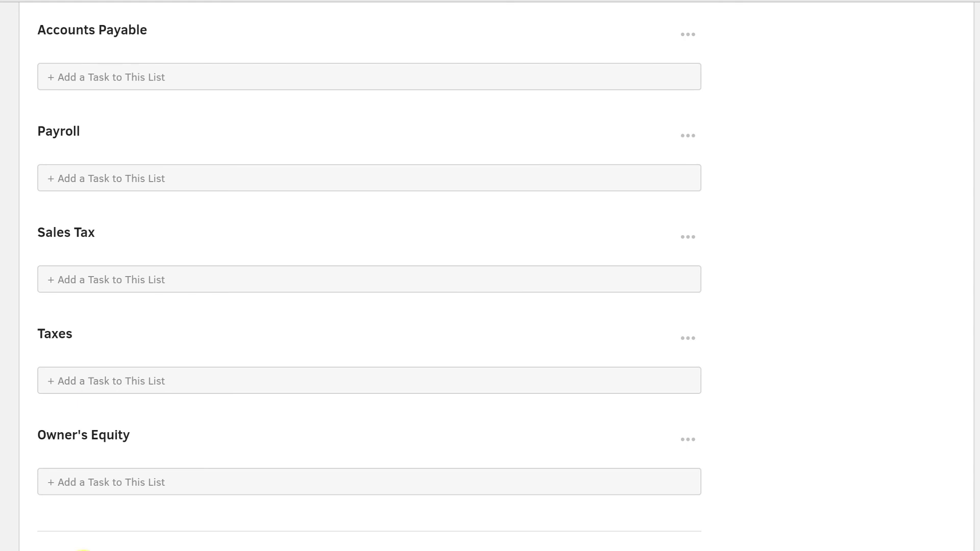
- Examine the form for adding a new task list below Owner's Equity, and cancel it
left_click(82, 548)
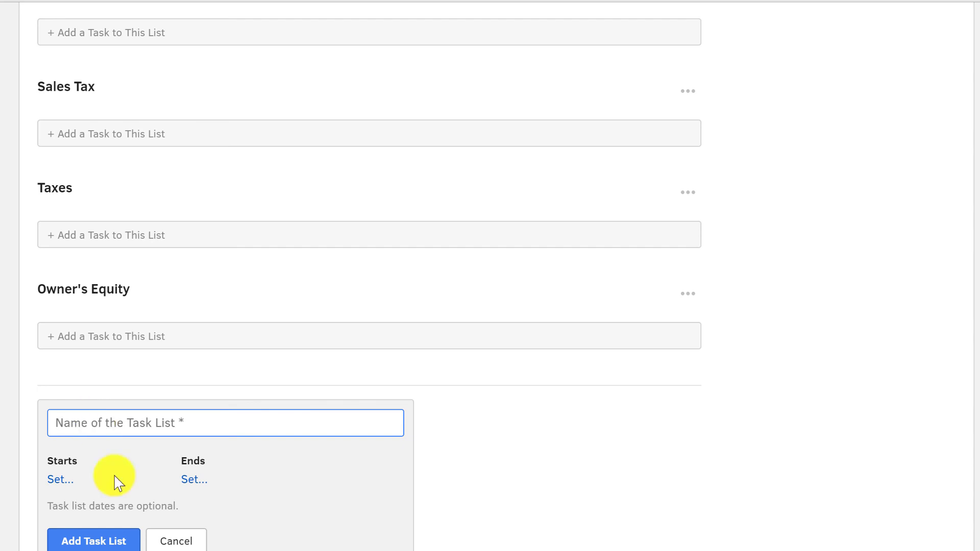
left_click(176, 541)
scroll(151, 427, "up", 15)
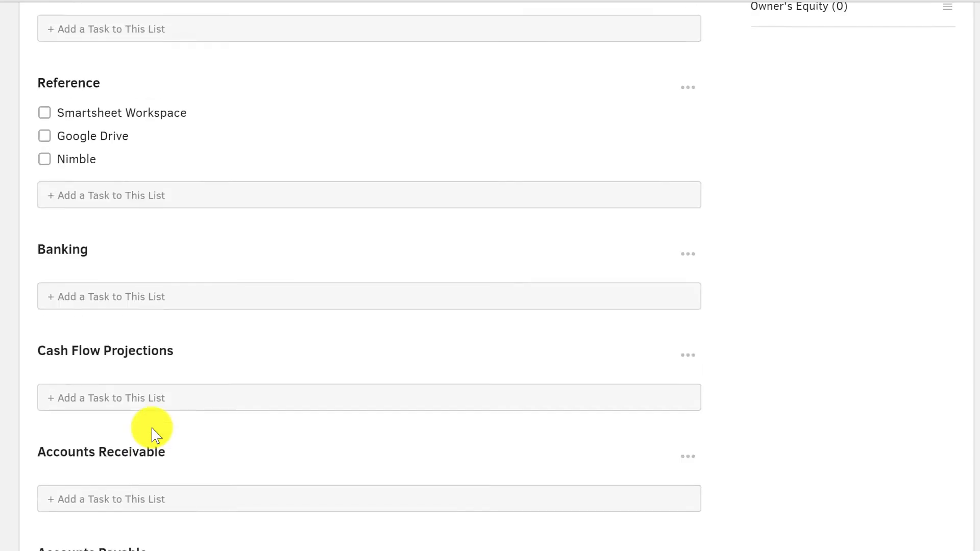
scroll(159, 423, "up", 3)
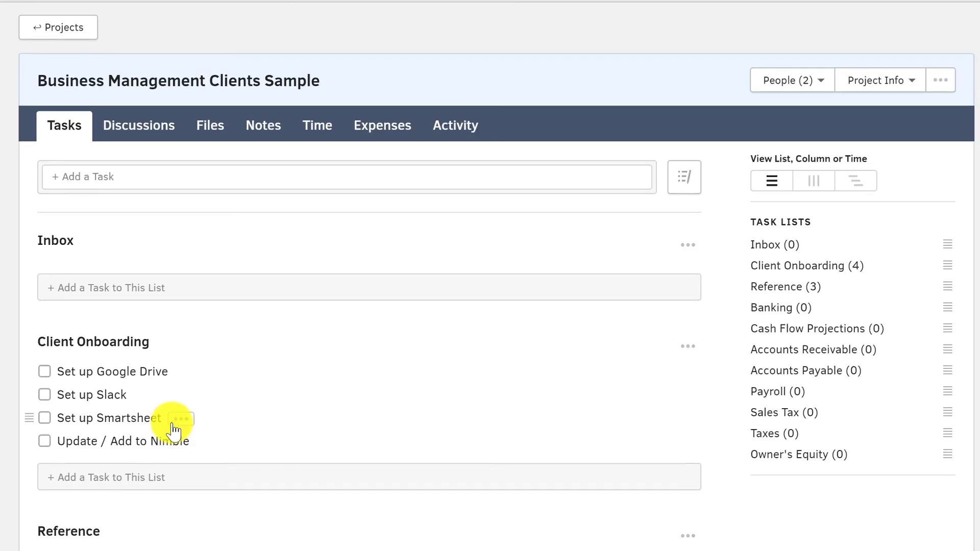
- Start a new task in the Banking list, naming it Wells Fargo followed by a dash and the account's ending digits
scroll(396, 408, "down", 7)
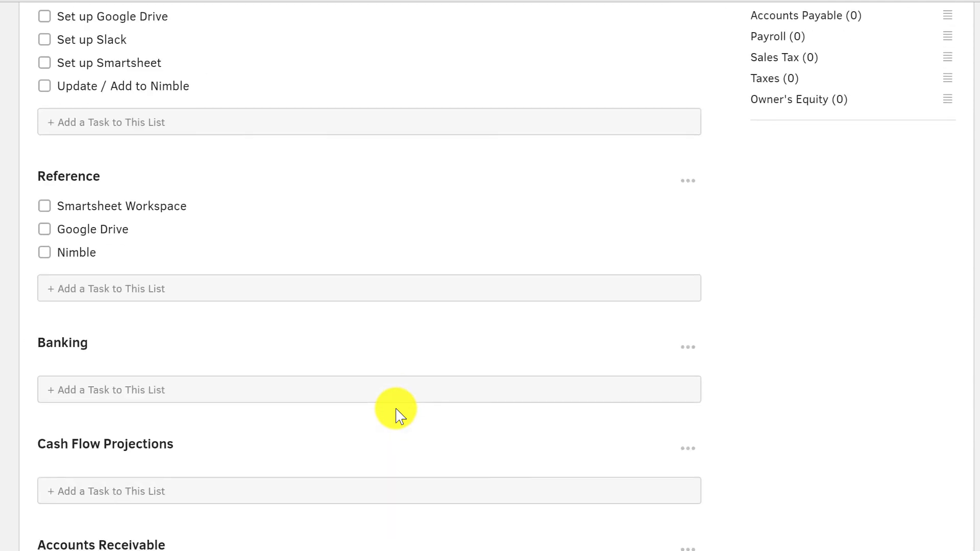
scroll(396, 409, "down", 2)
left_click(97, 301)
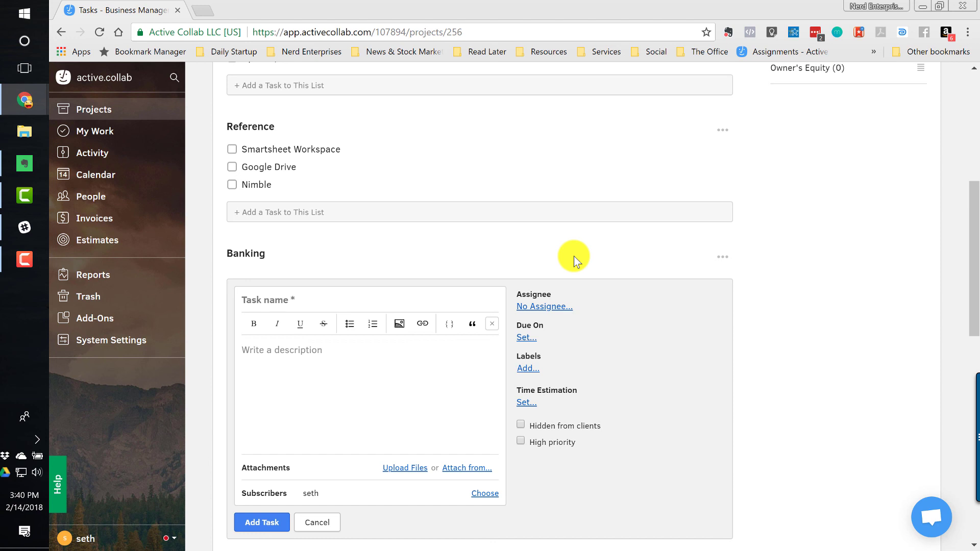
type("Wells Fargo - 1234")
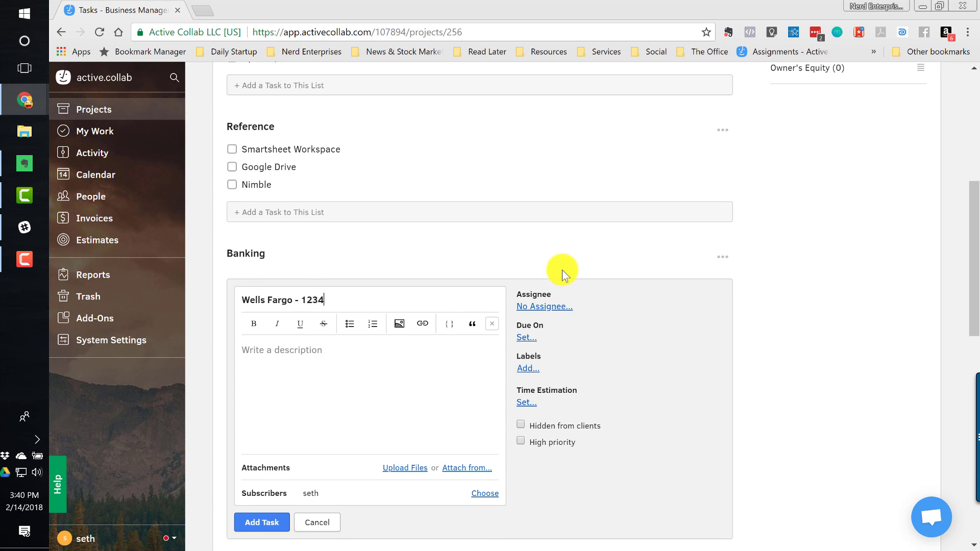
- Set the new Banking task's due date to February 28, 2018, assign it to the signed-in user, and add it
left_click(526, 339)
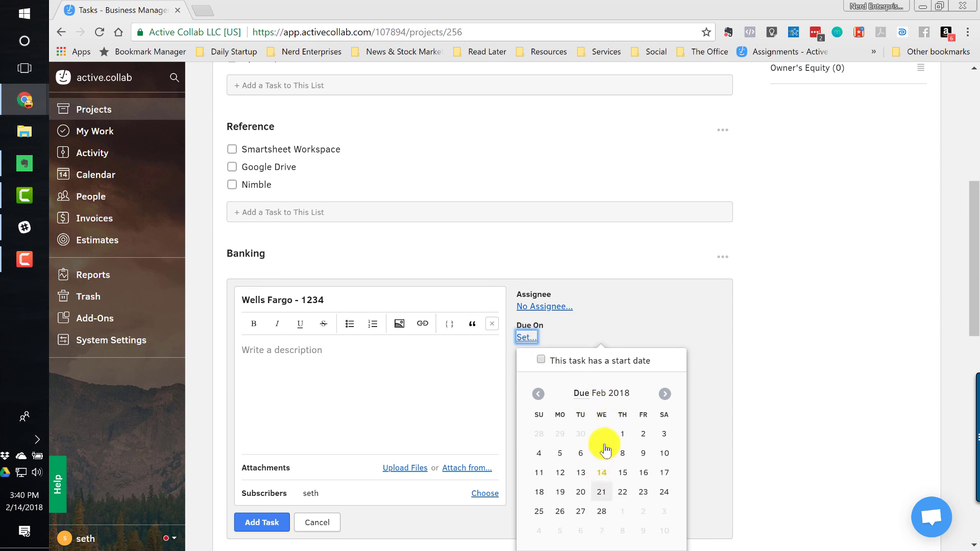
left_click(602, 511)
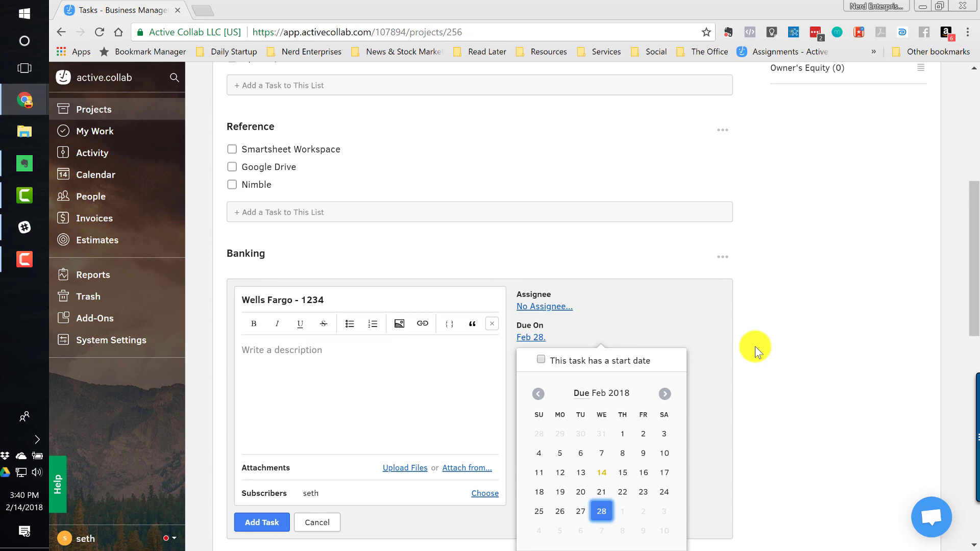
left_click(339, 361)
left_click(531, 308)
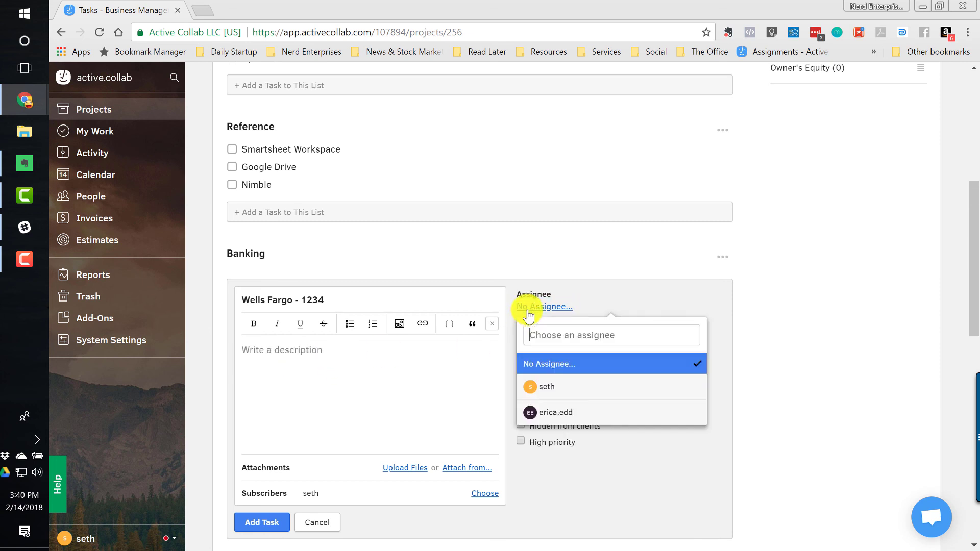
left_click(531, 389)
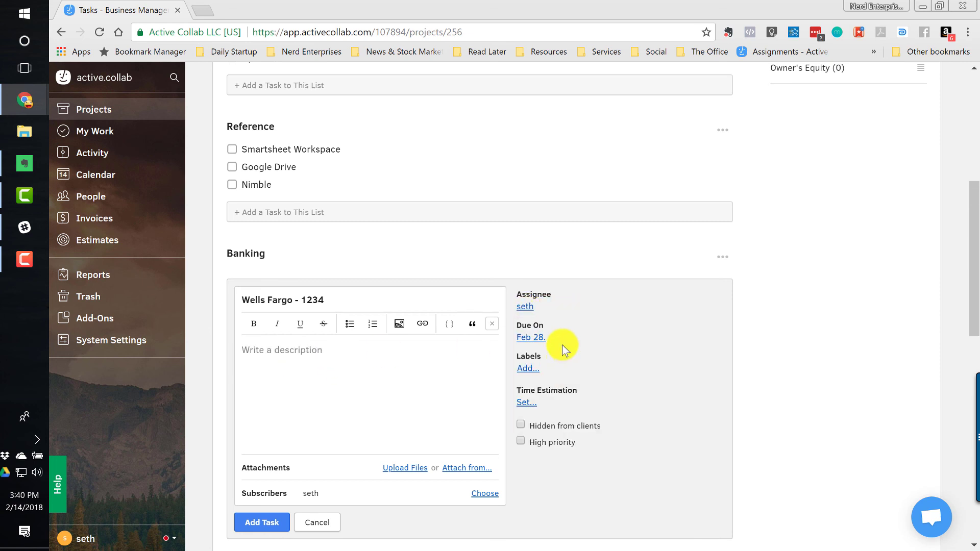
left_click(262, 523)
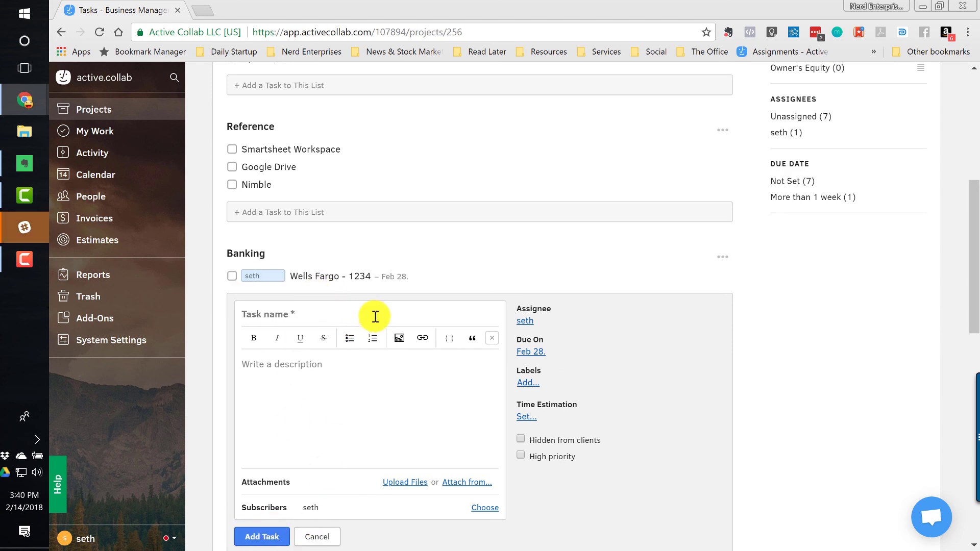
- Make the Wells Fargo task in the Banking list recur monthly on the 5th day, save it, and cancel the blank new-task form
left_click(421, 277)
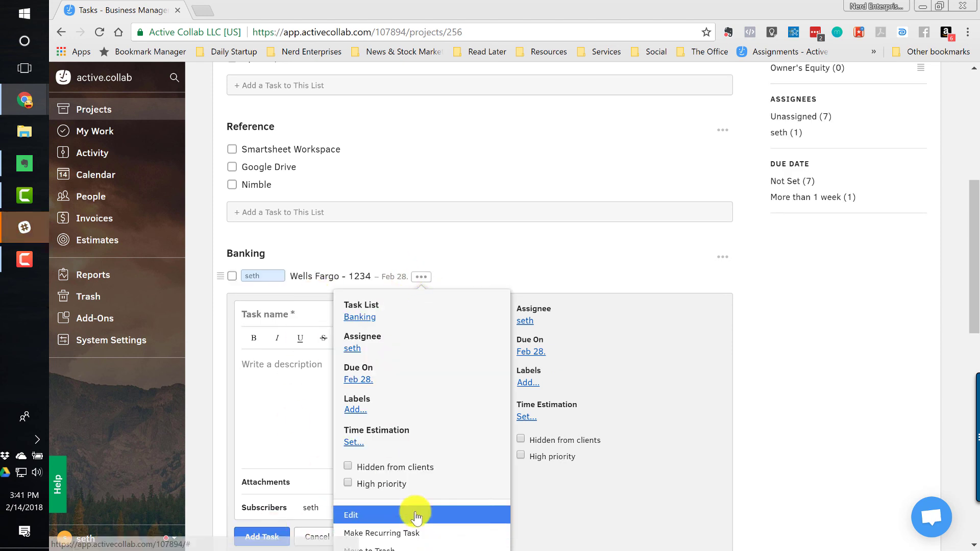
scroll(416, 516, "down", 3)
left_click(386, 400)
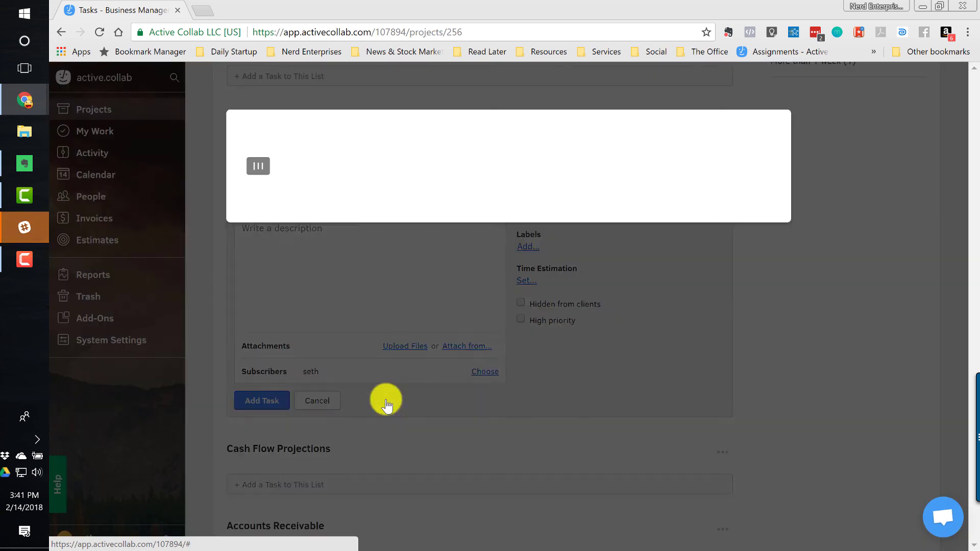
scroll(394, 389, "down", 3)
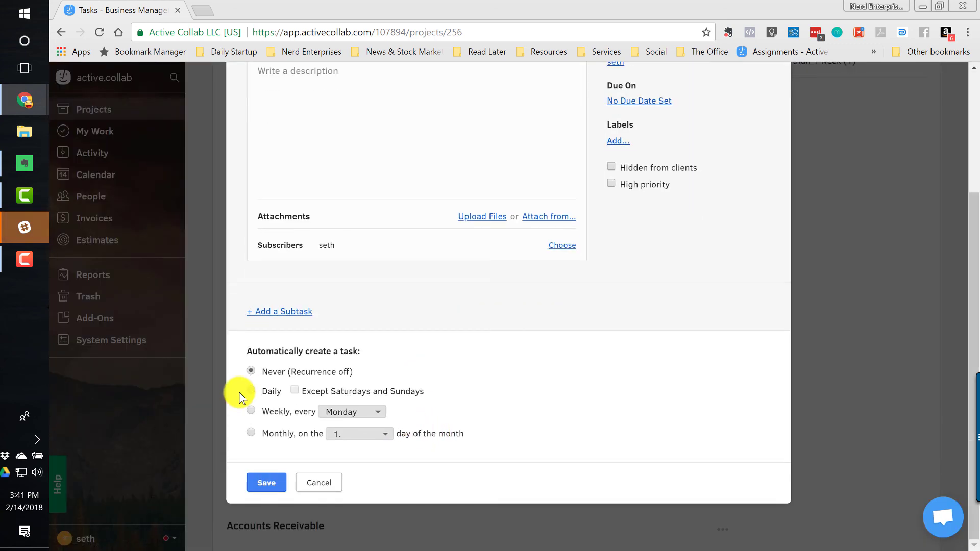
left_click(250, 432)
left_click(385, 435)
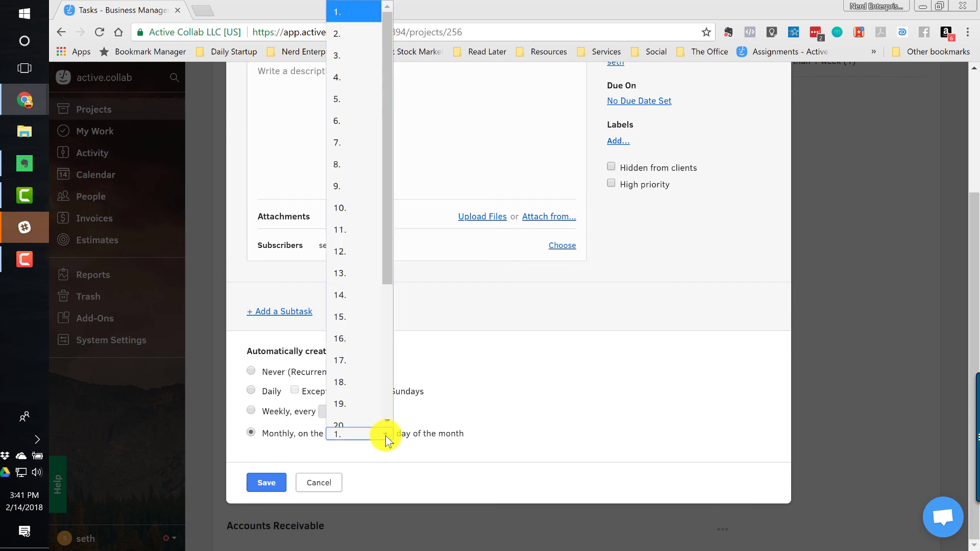
left_click(360, 111)
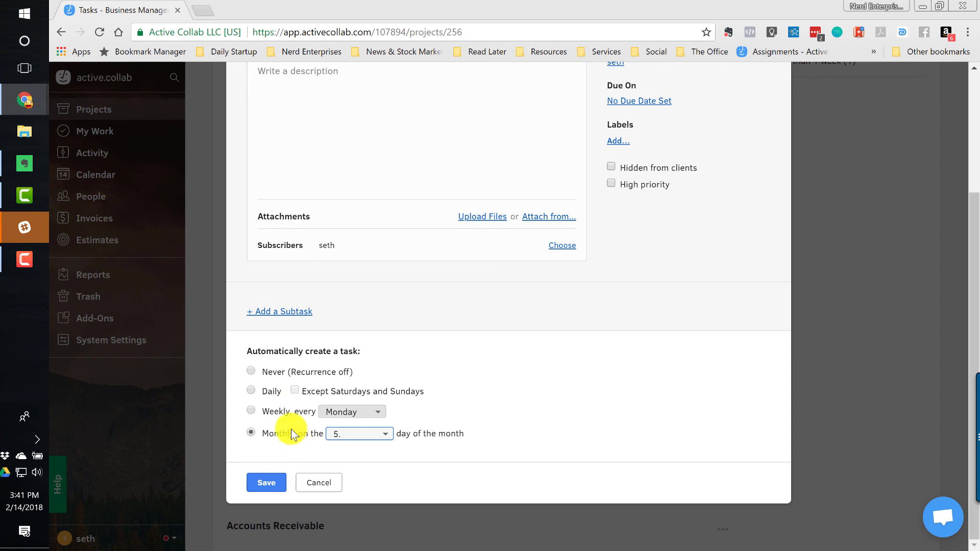
left_click(263, 489)
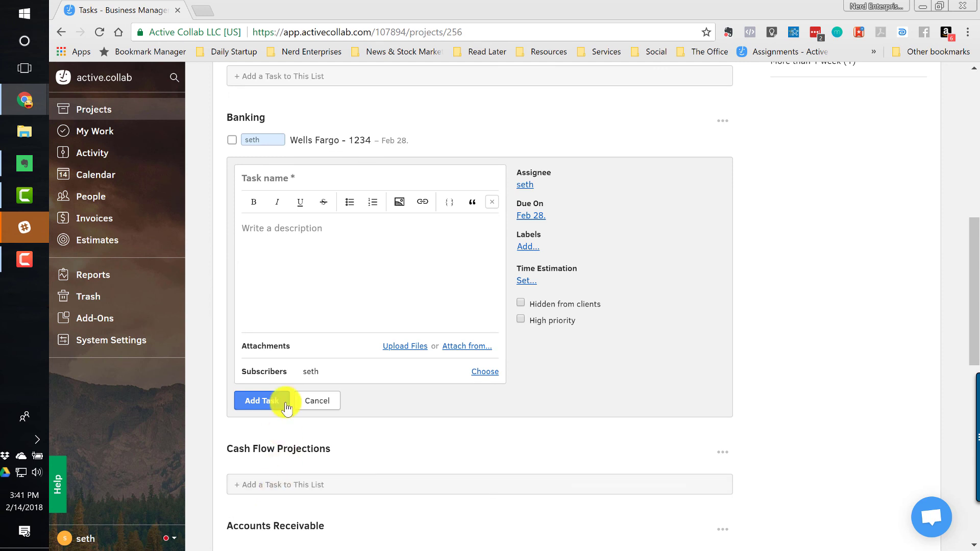
left_click(313, 399)
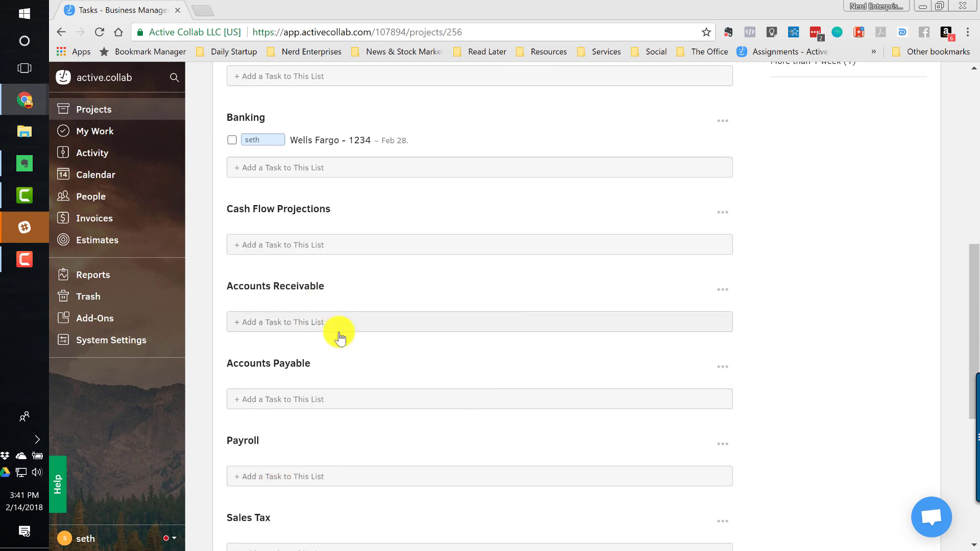
- Examine the options available for the Wells Fargo entry under Recurring Tasks at the end of the project
scroll(340, 337, "down", 7)
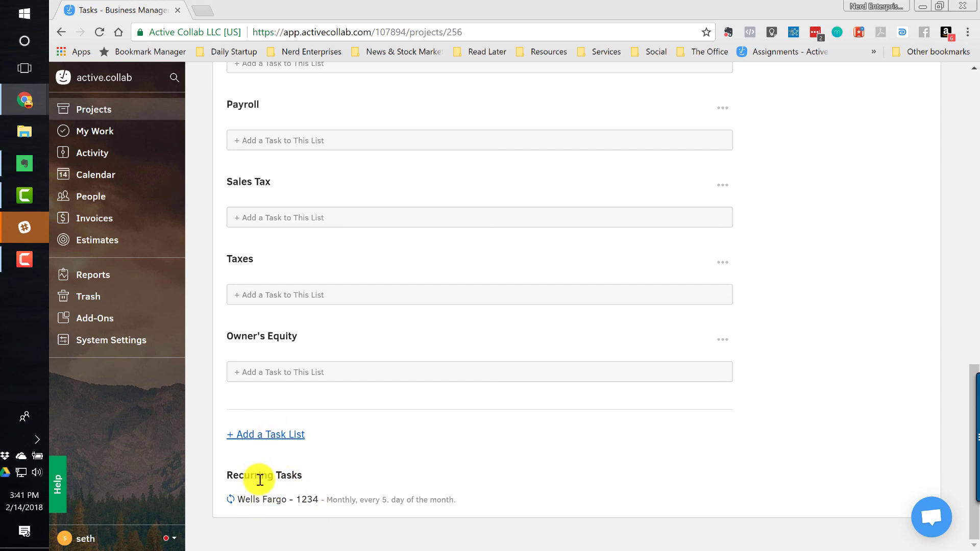
mouse_move(258, 501)
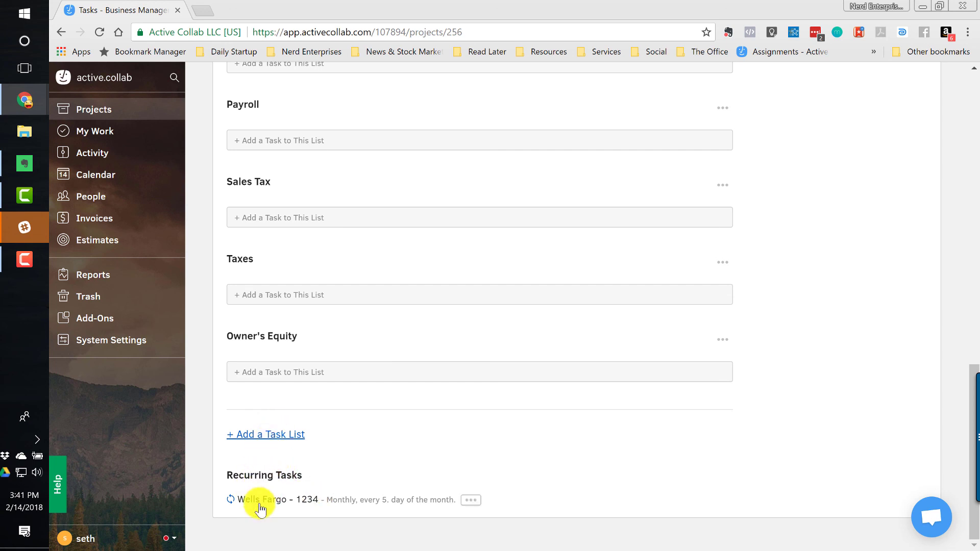
left_click(465, 501)
scroll(416, 433, "down", 1)
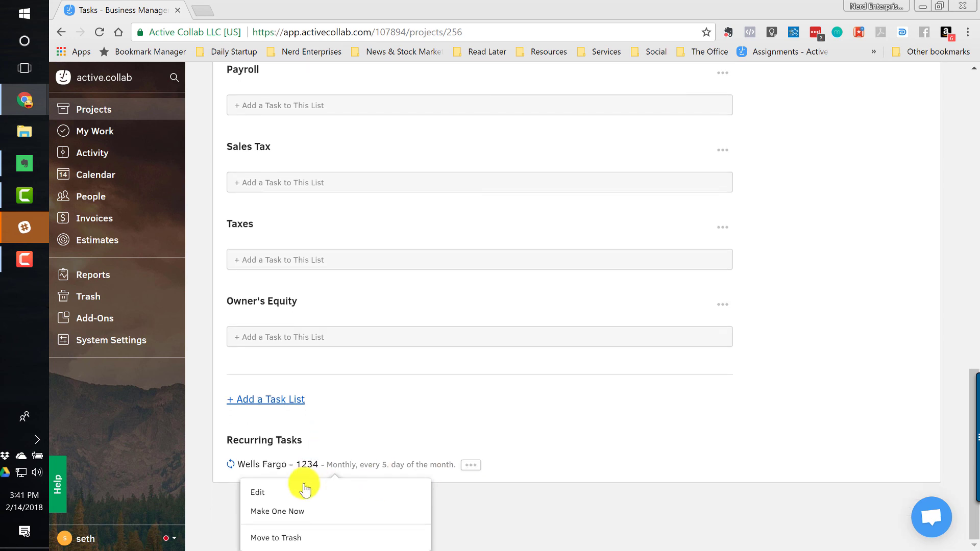
left_click(699, 541)
left_click(475, 498)
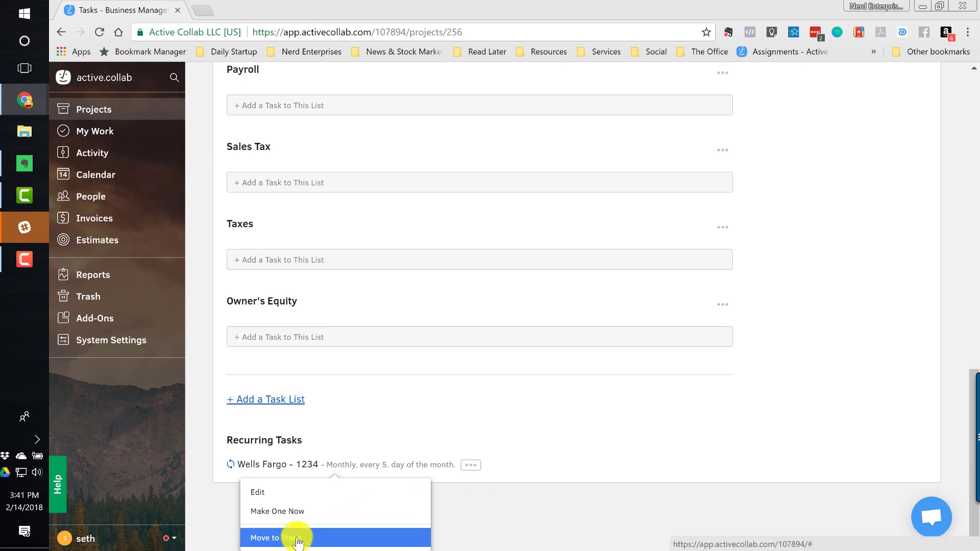
left_click(351, 458)
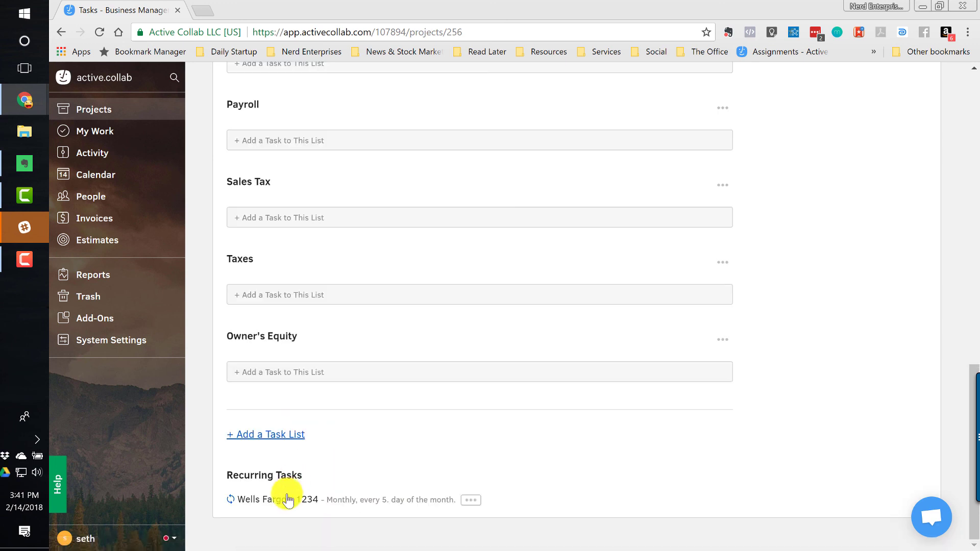
left_click(470, 500)
left_click(324, 505)
- Examine the Banking list's Wells Fargo task options, its details, and its additional actions such as Move / Copy to Project
scroll(423, 376, "up", 15)
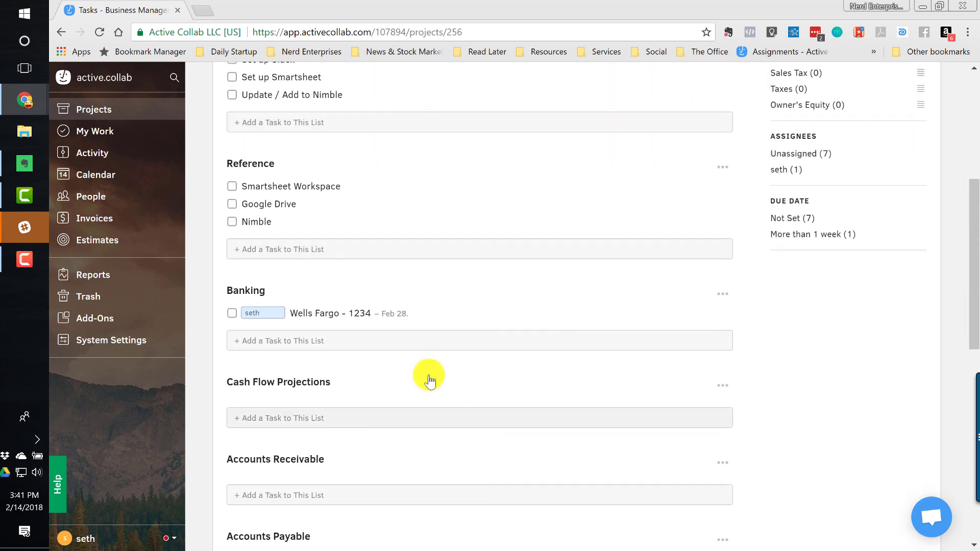
left_click(421, 313)
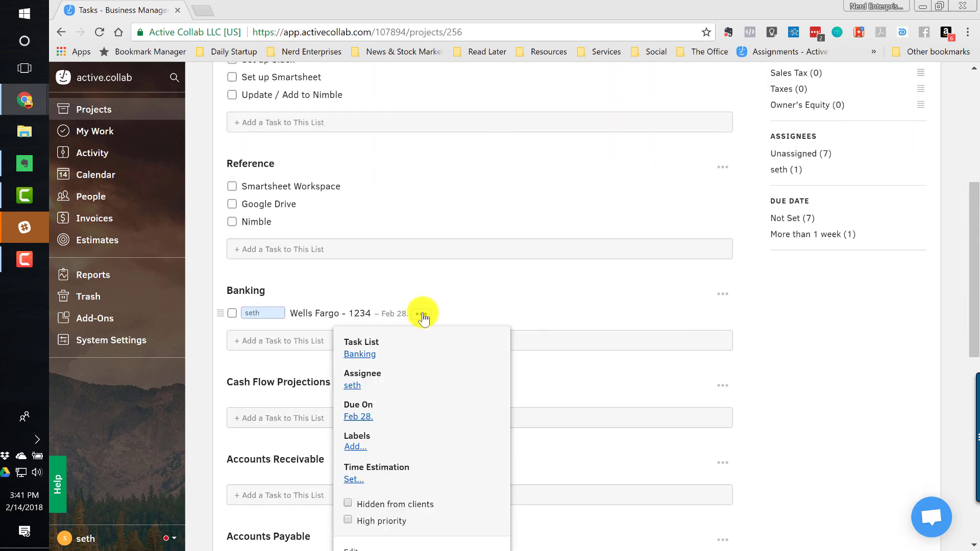
scroll(482, 286, "down", 4)
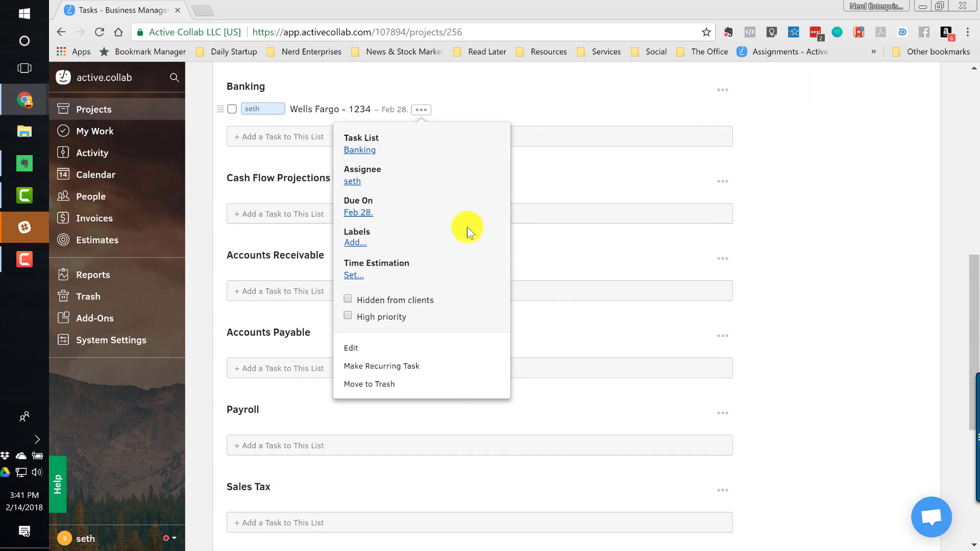
left_click(296, 111)
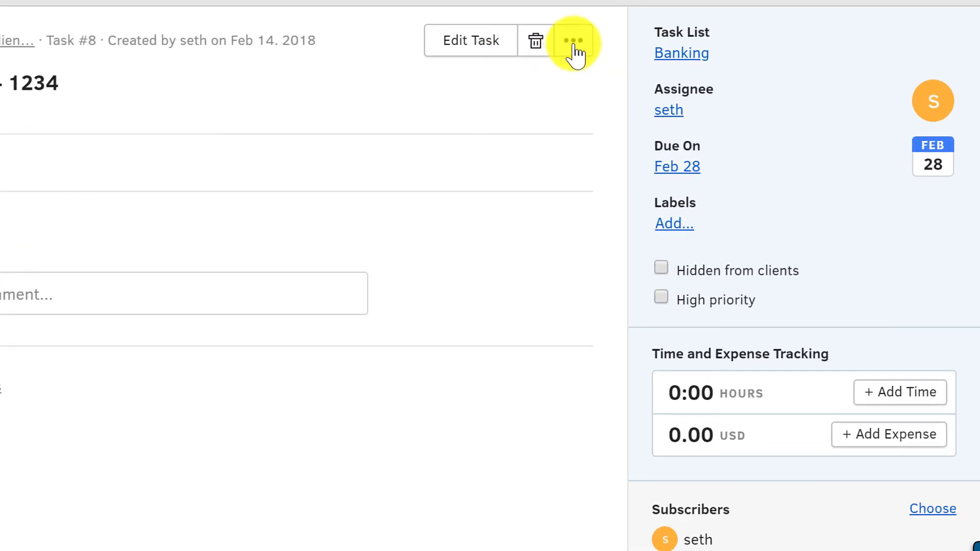
left_click(574, 46)
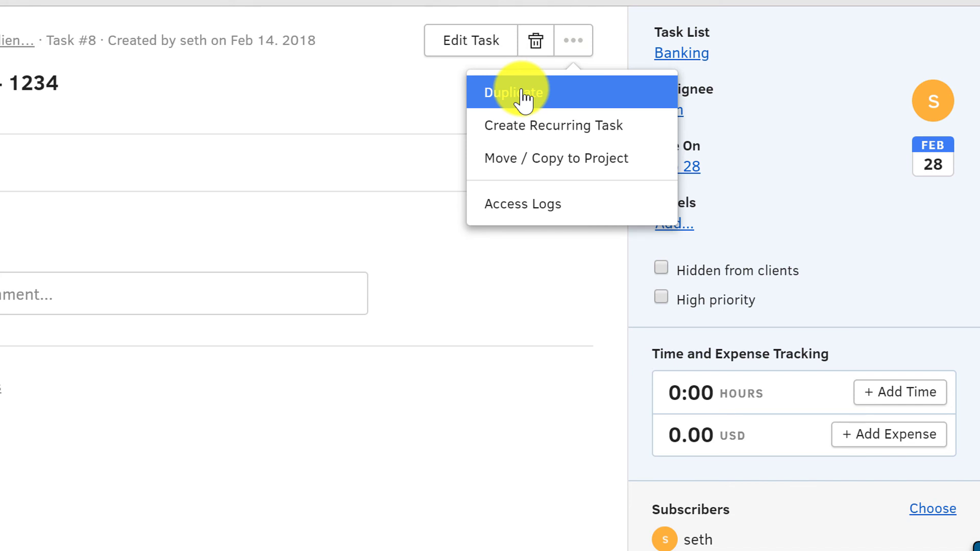
left_click(553, 162)
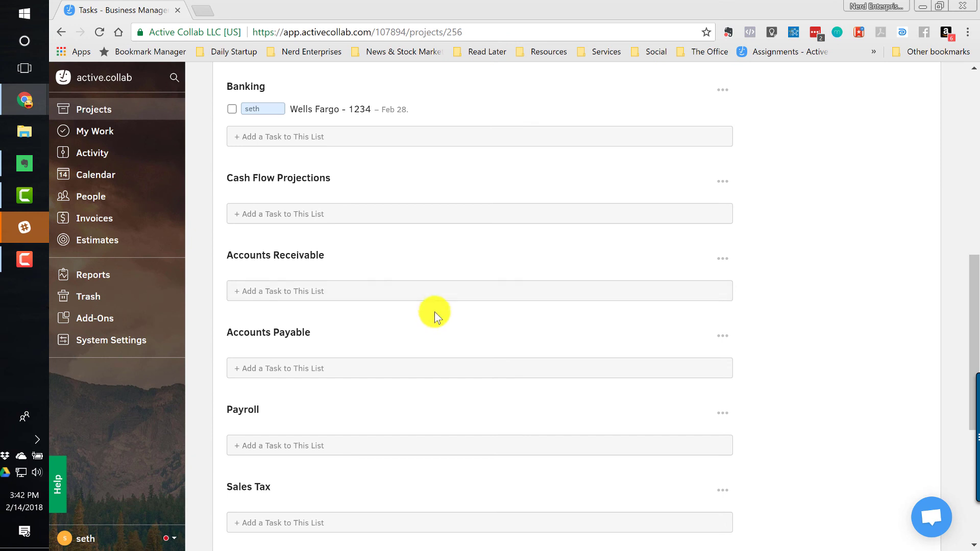
- Add a task named SOI to the Taxes list
scroll(434, 313, "up", 1)
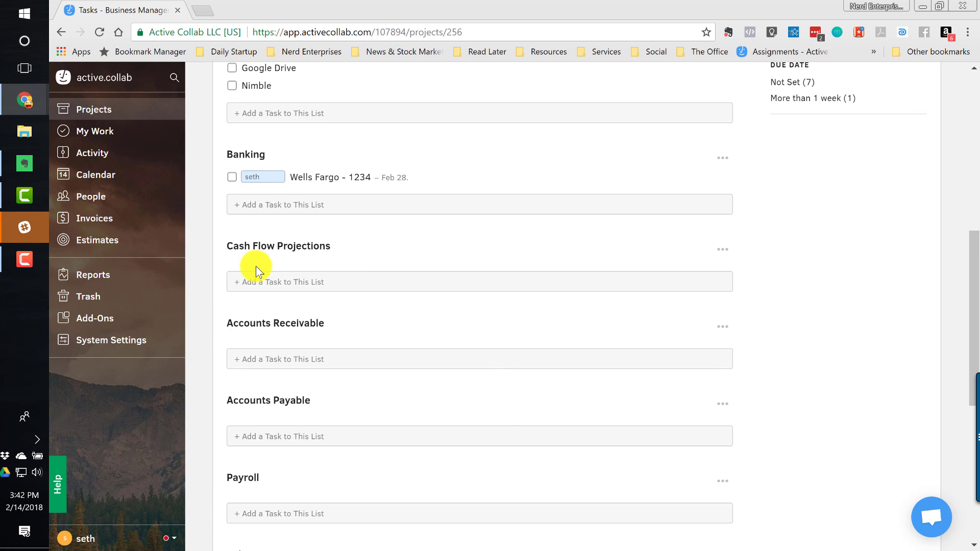
scroll(492, 302, "up", 1)
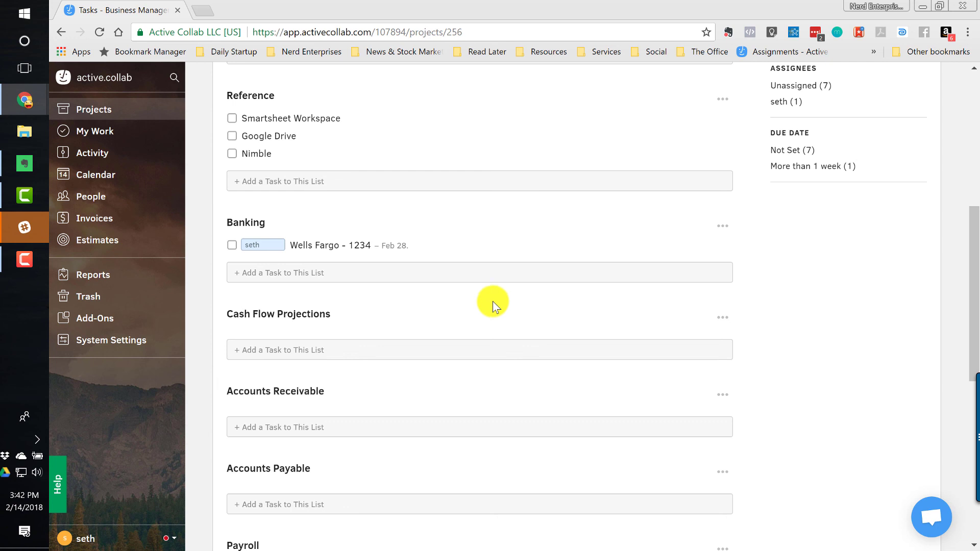
scroll(492, 302, "down", 7)
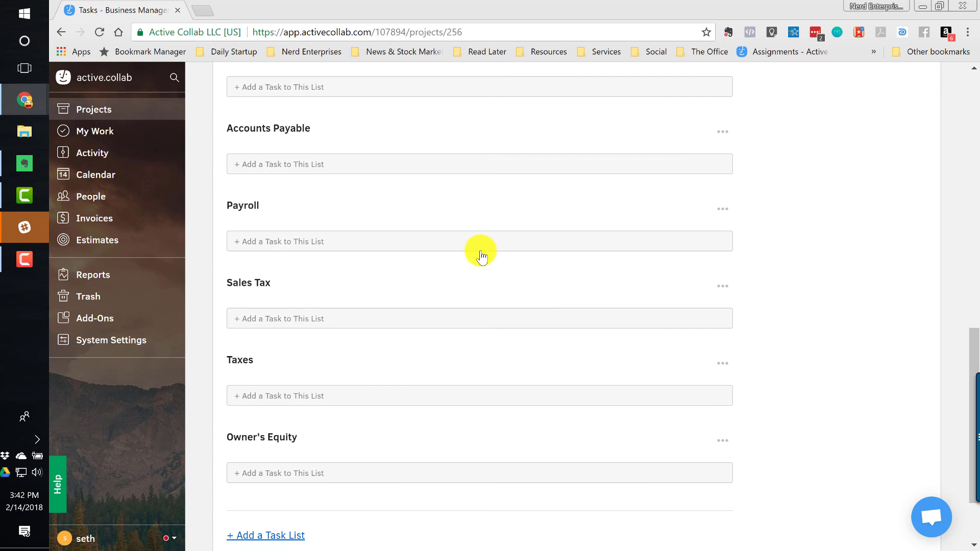
left_click(280, 395)
type("SOI")
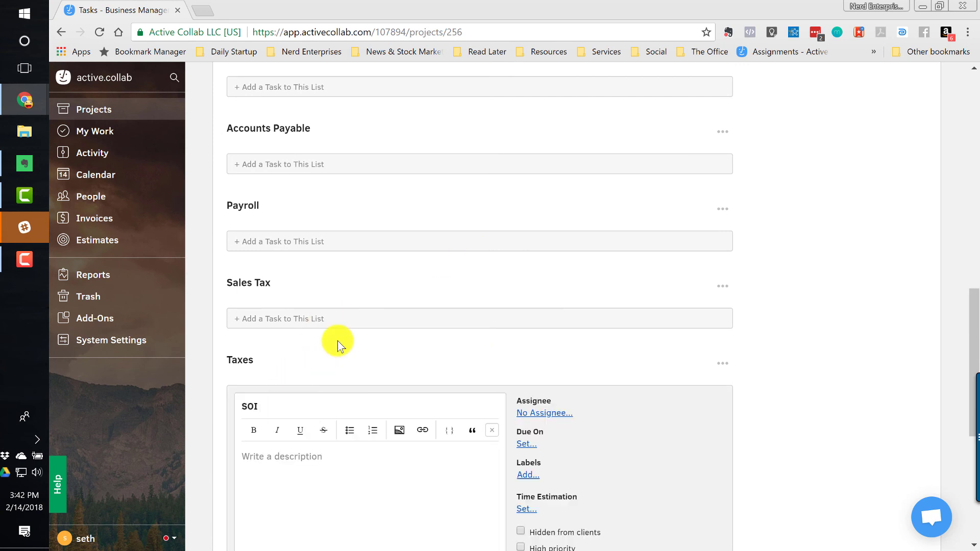
key("Return")
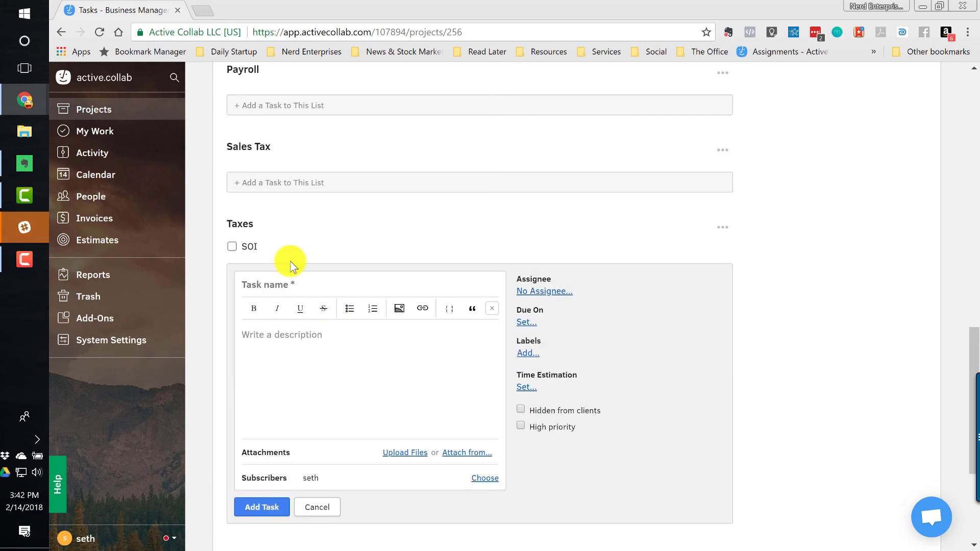
- Set the SOI task's due date to February 14, 2018, and cancel the blank new-task form
left_click(273, 247)
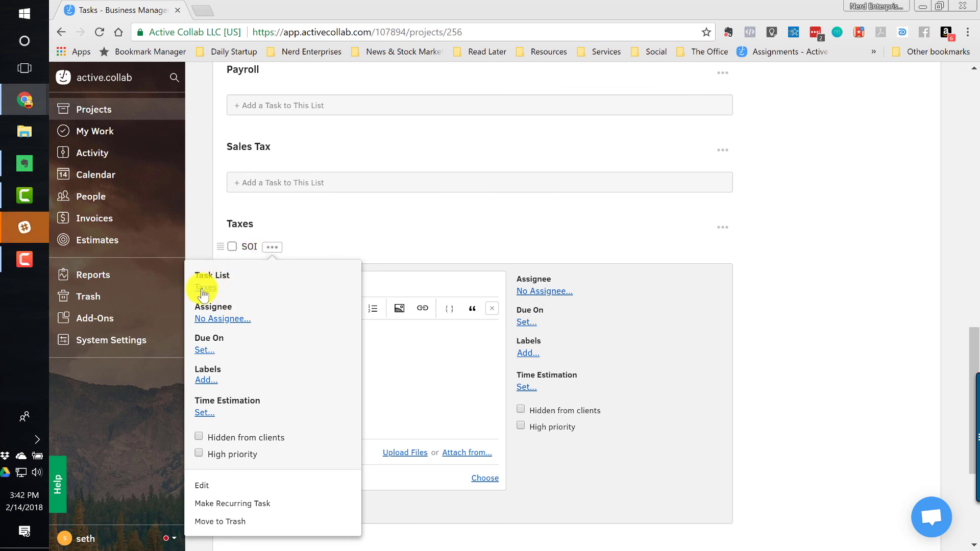
left_click(197, 352)
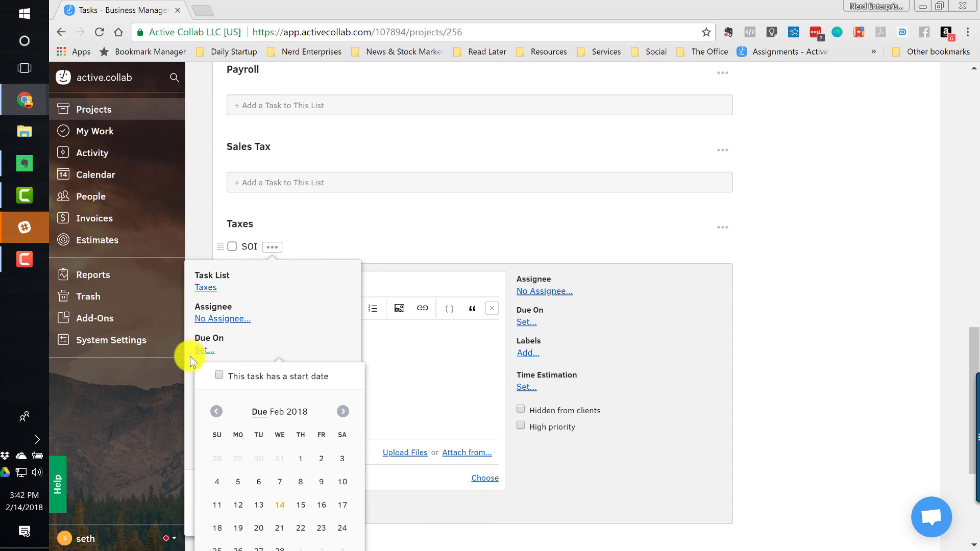
left_click(277, 504)
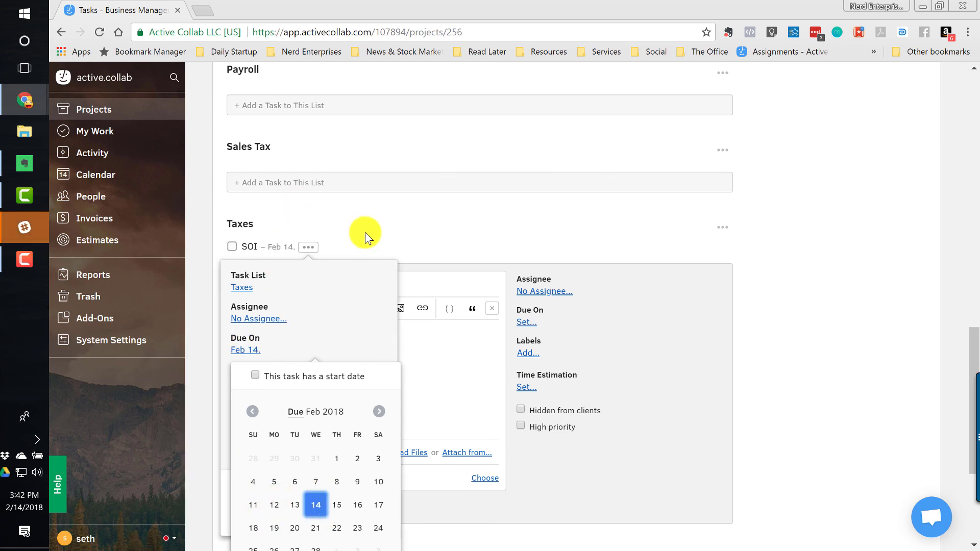
left_click(365, 215)
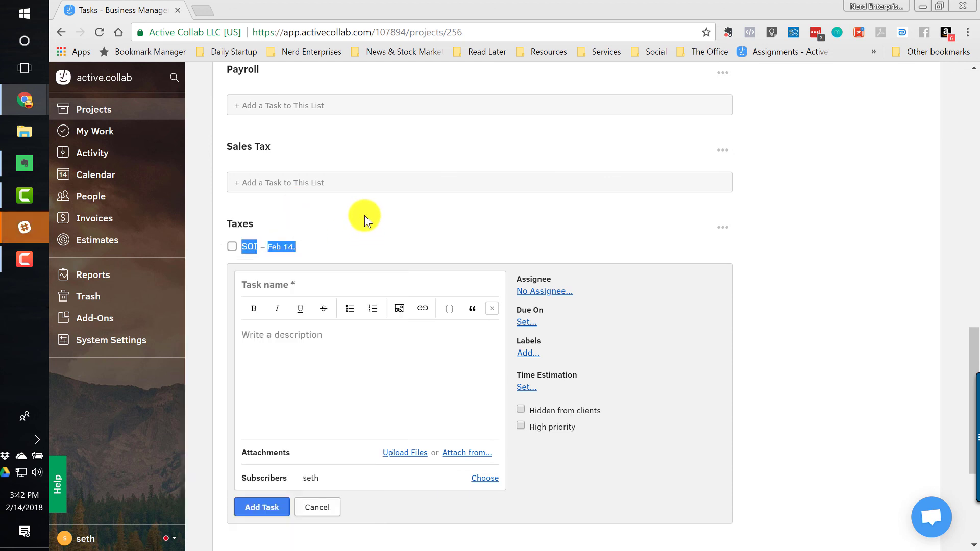
left_click(317, 507)
left_click(889, 268)
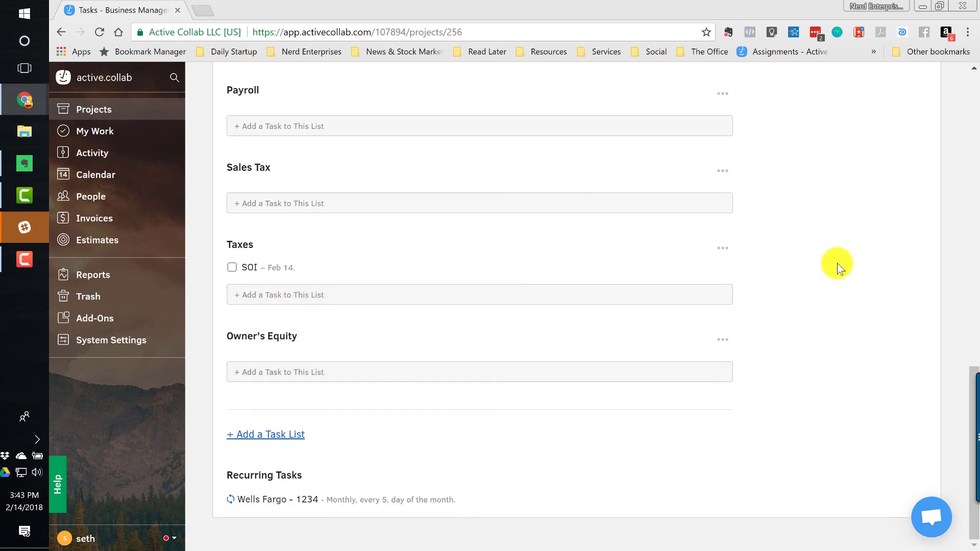
- Examine the SOI task's details, due-date calendar, quick options and additional actions, and return to the start of the project's task lists
left_click(253, 270)
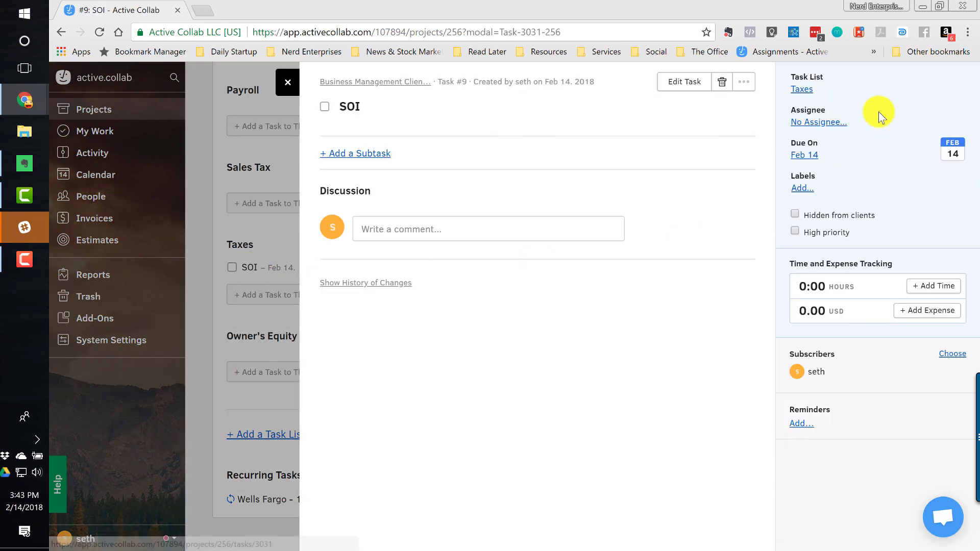
left_click(814, 160)
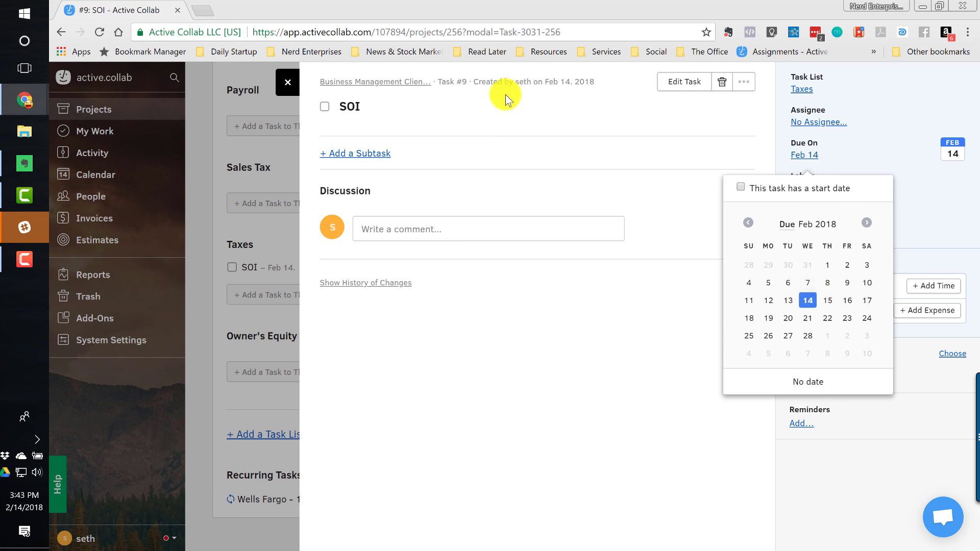
left_click(288, 84)
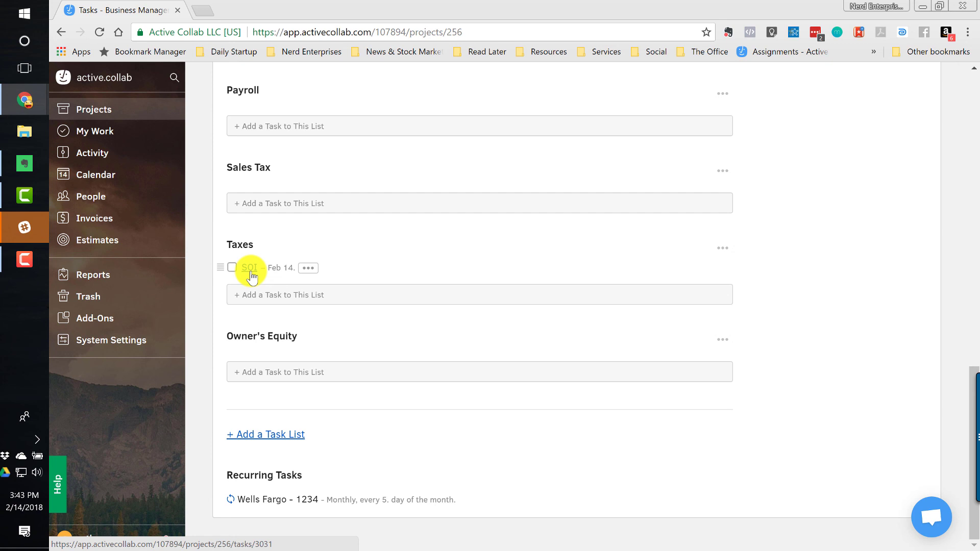
left_click(308, 268)
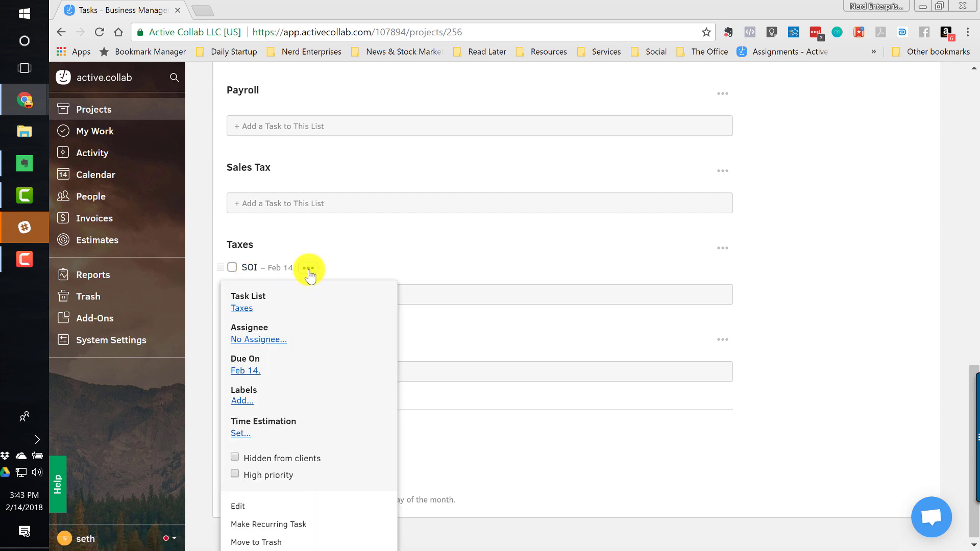
left_click(248, 267)
left_click(741, 82)
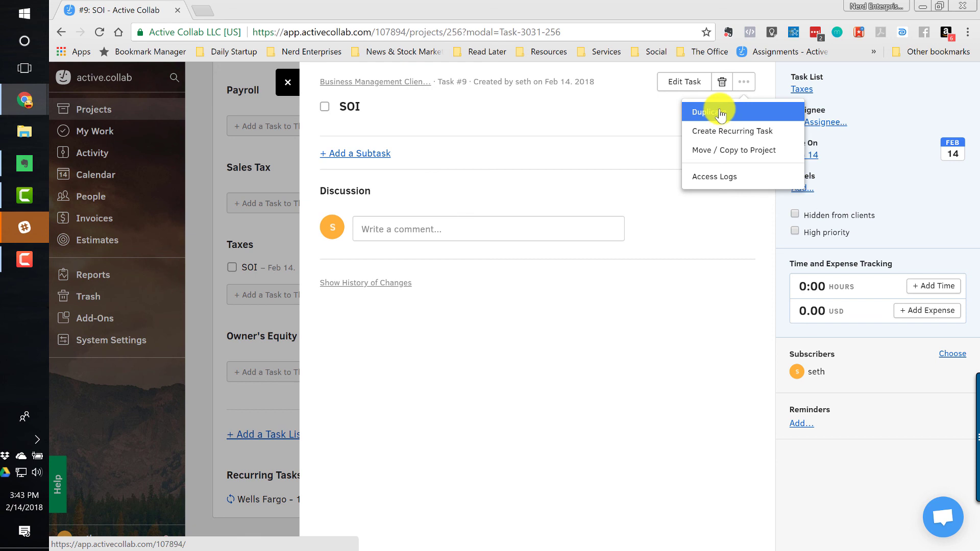
left_click(287, 84)
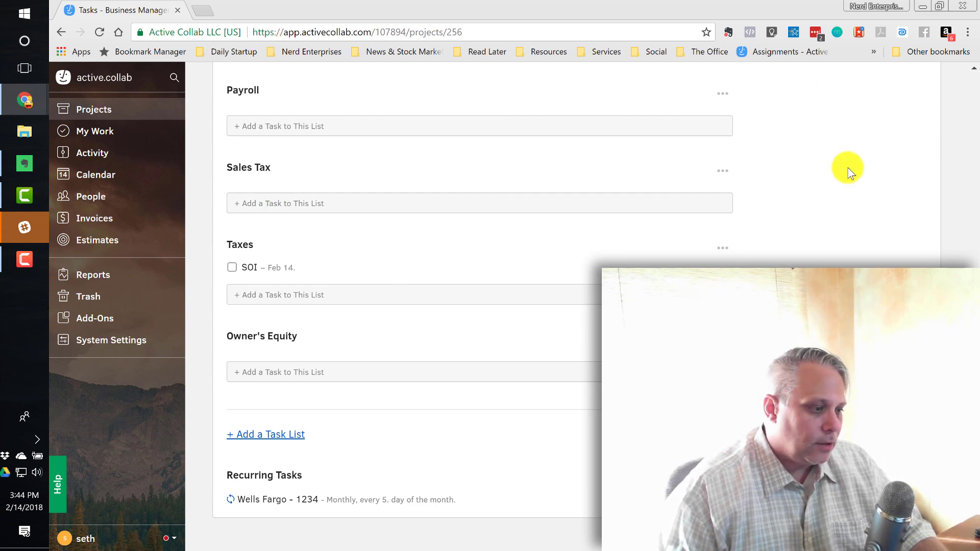
scroll(849, 174, "up", 15)
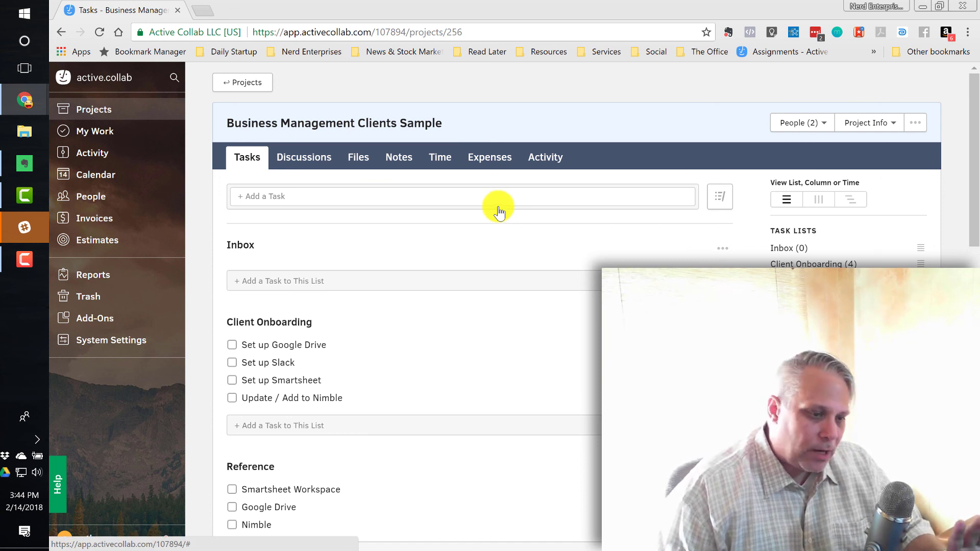
- Examine the additional actions of the Business Management Clients Sample project, and return to the list of all projects
left_click(917, 125)
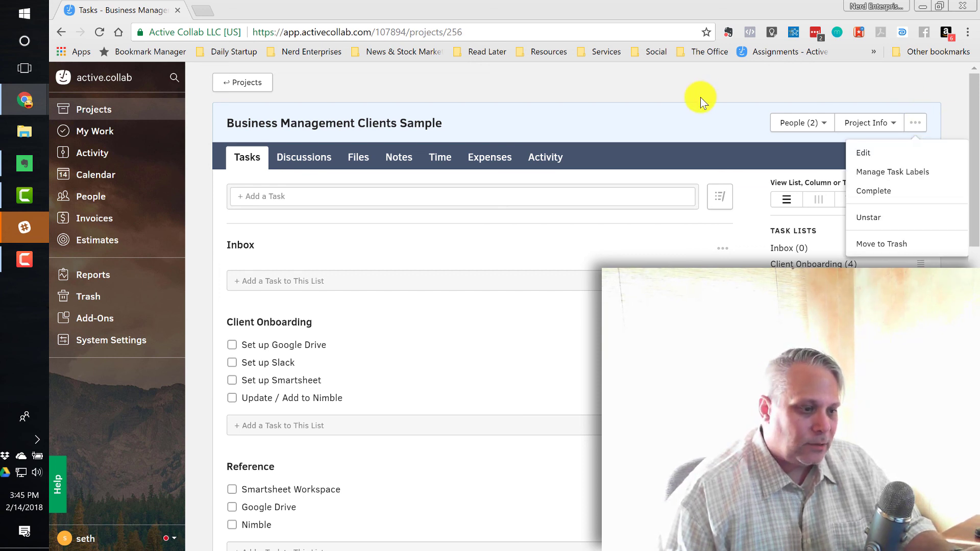
left_click(620, 79)
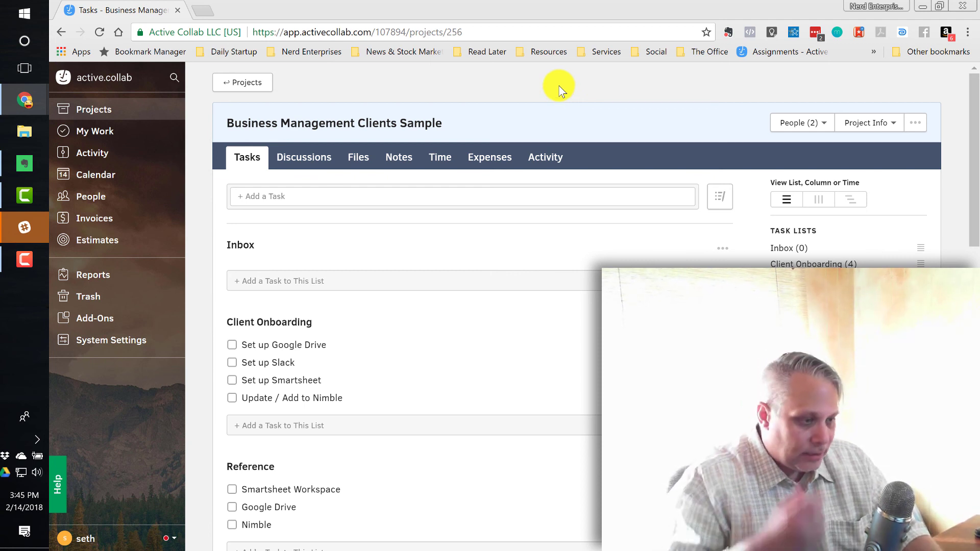
left_click(239, 82)
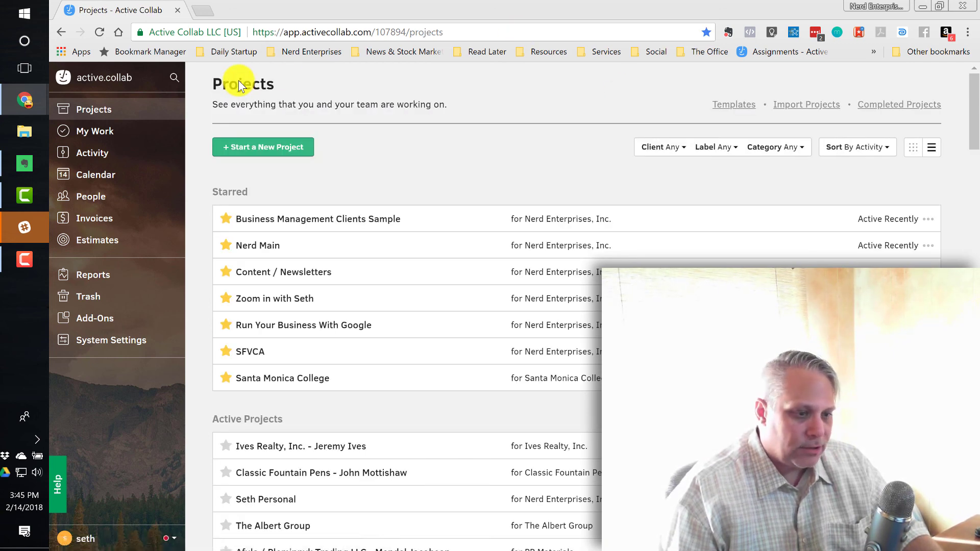
- Start a new project named Dummy Project based on the Standard Bus Mgmt Project template
left_click(252, 152)
type("D")
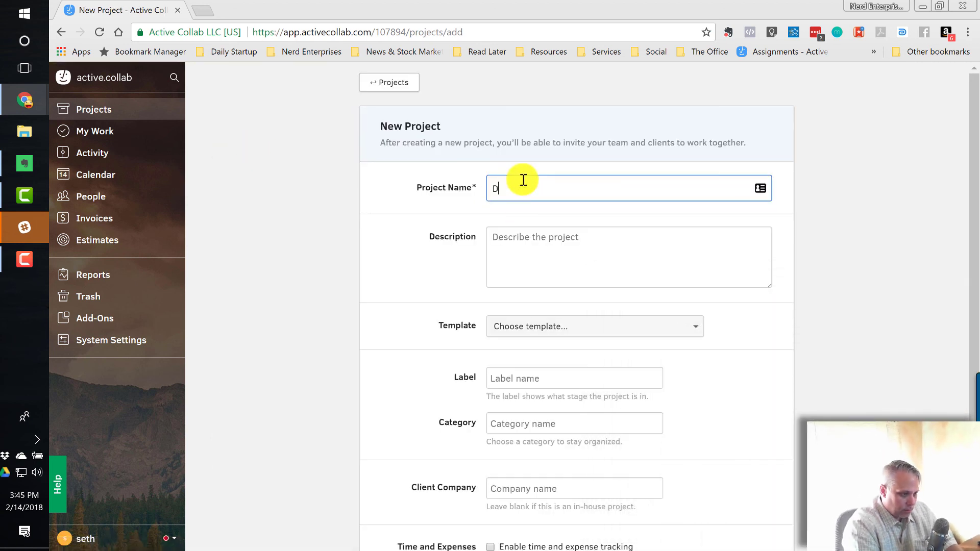
type("ummy Project")
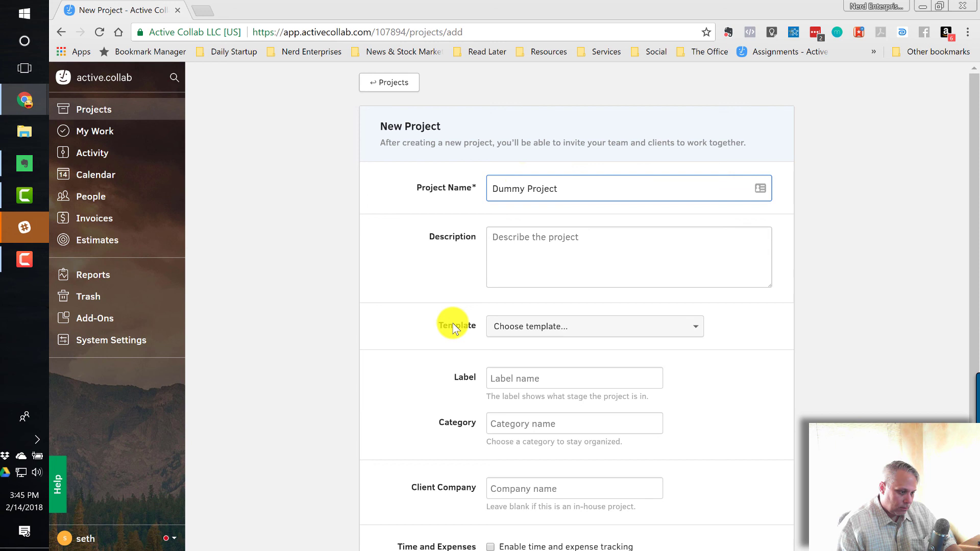
scroll(442, 323, "down", 2)
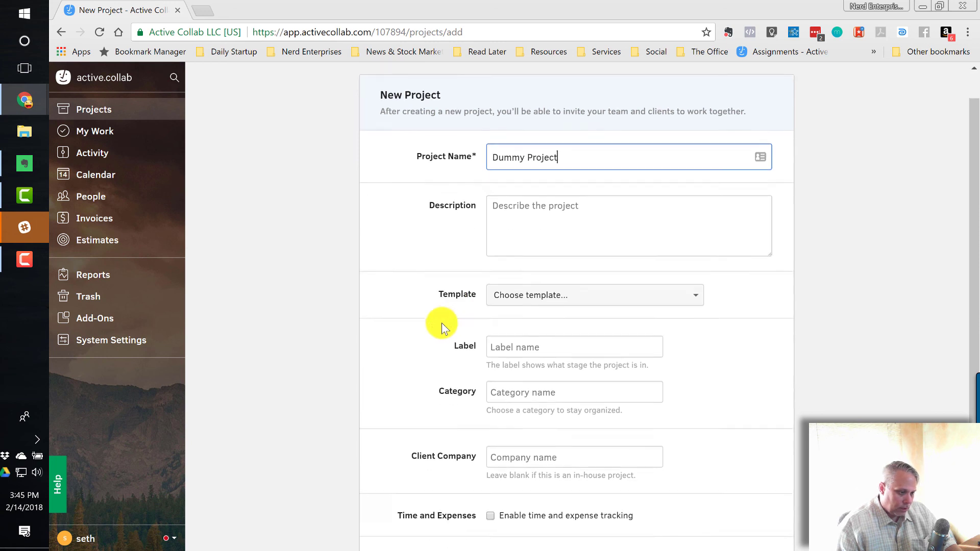
left_click(562, 231)
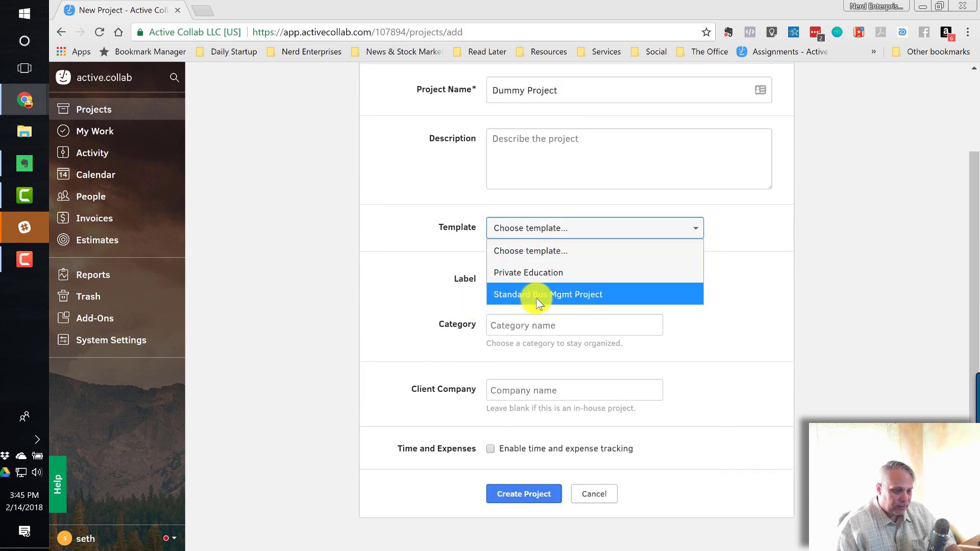
left_click(572, 296)
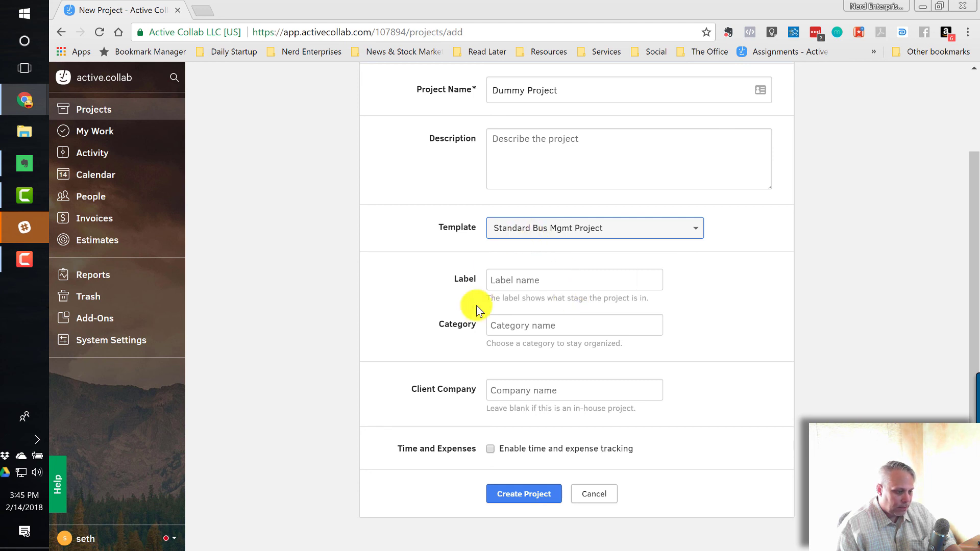
- Assign the new project the category Consulting - Business Management and the client company Nerd Enterprises, Inc
left_click(499, 325)
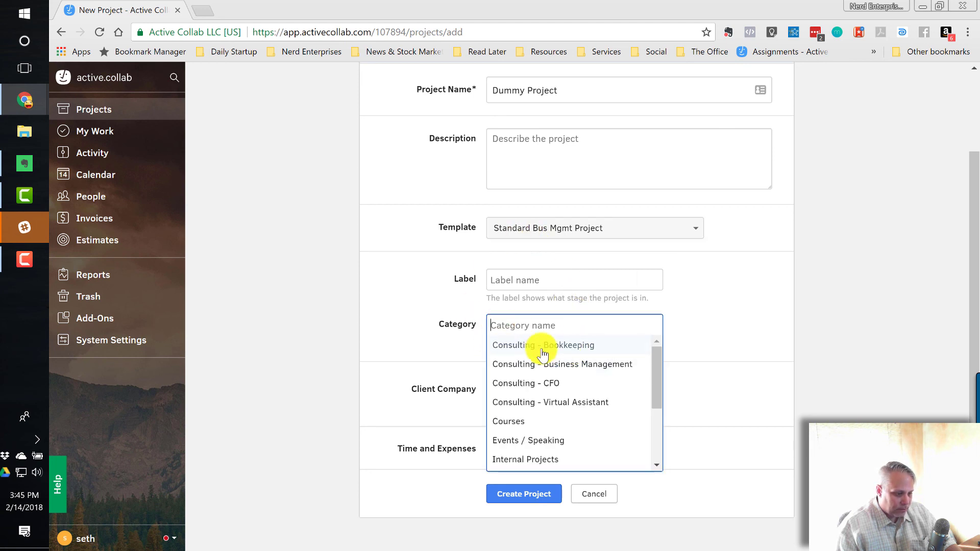
left_click(572, 364)
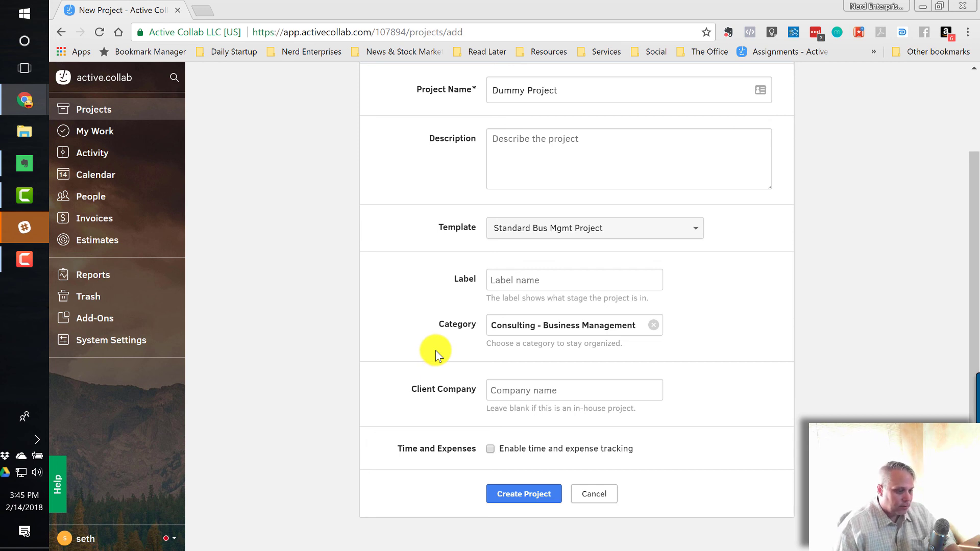
left_click(494, 384)
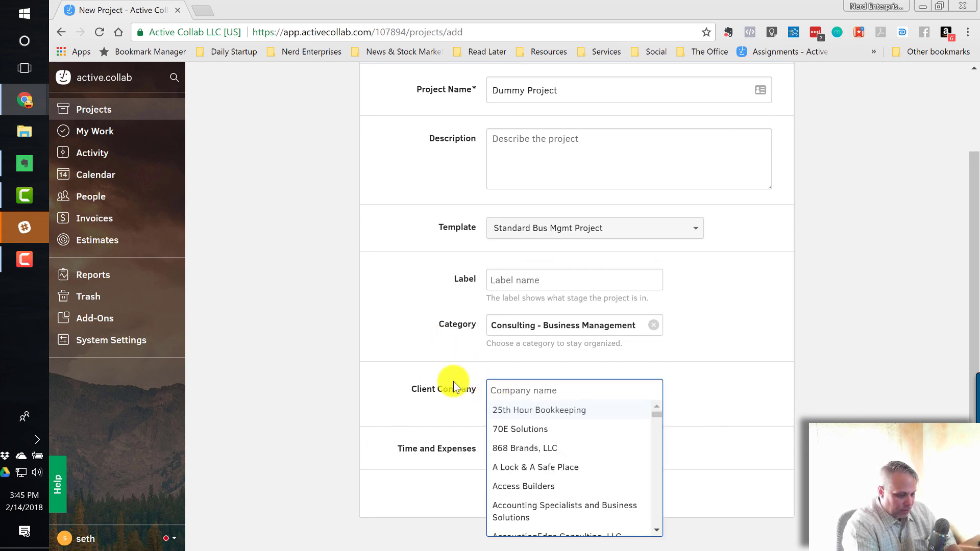
type("Nerd")
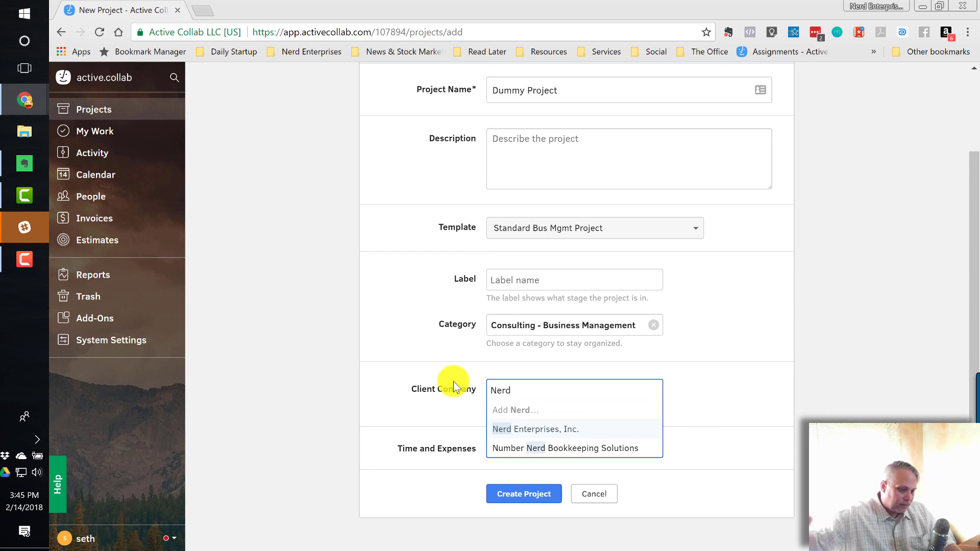
left_click(514, 435)
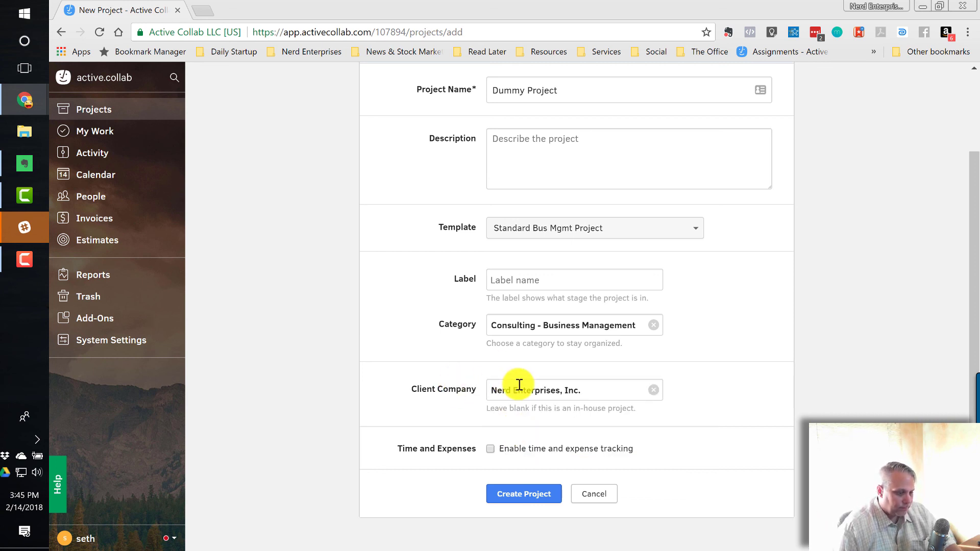
- Enable time and expense tracking, create the project, and go to it without inviting more people
left_click(492, 450)
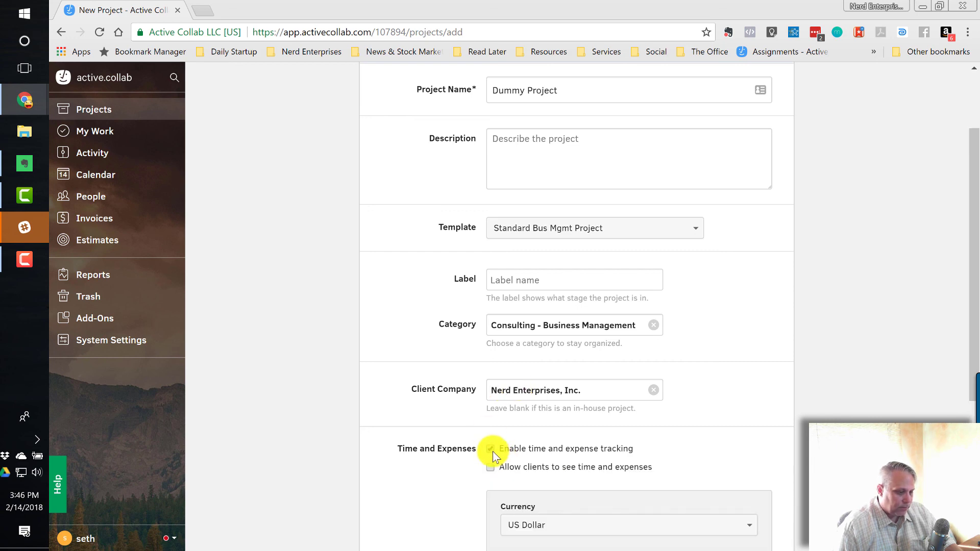
scroll(438, 445, "down", 4)
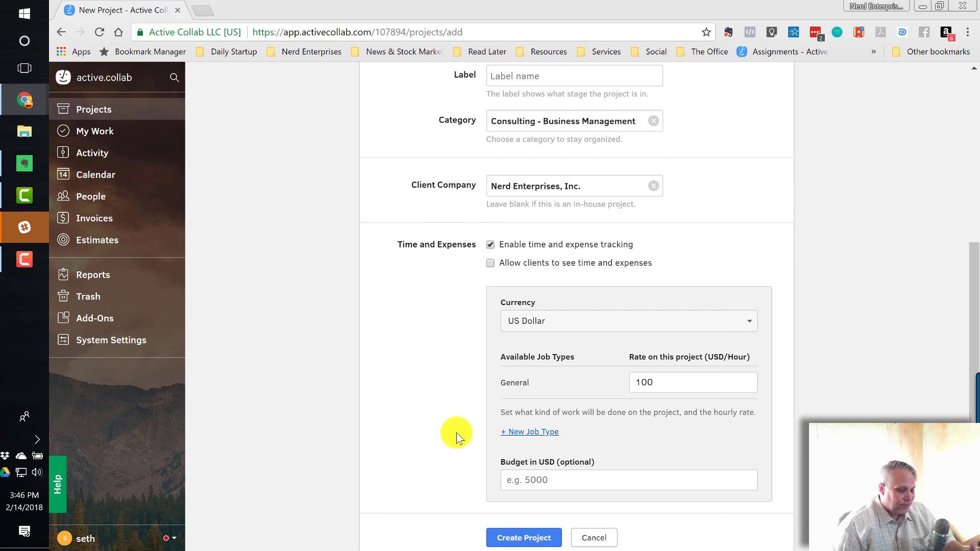
scroll(458, 421, "down", 1)
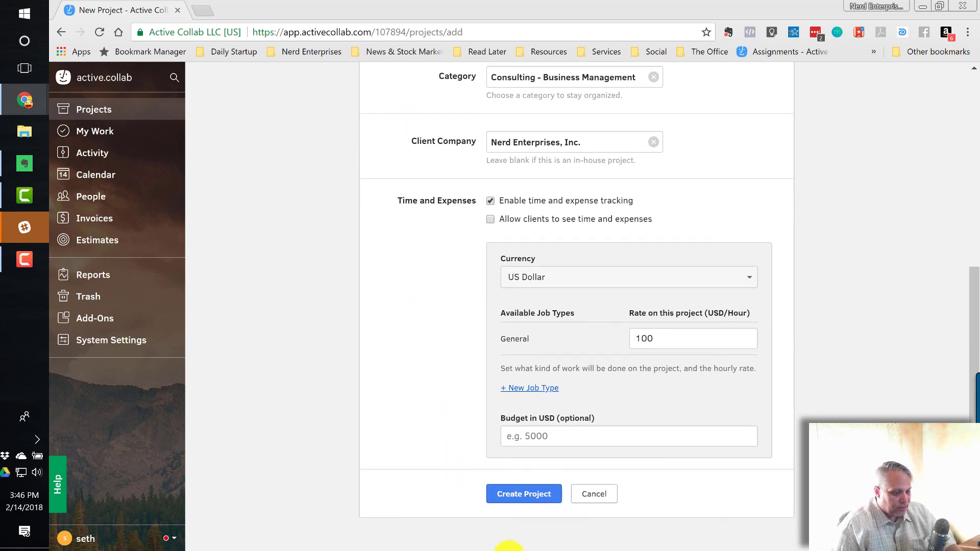
left_click(536, 502)
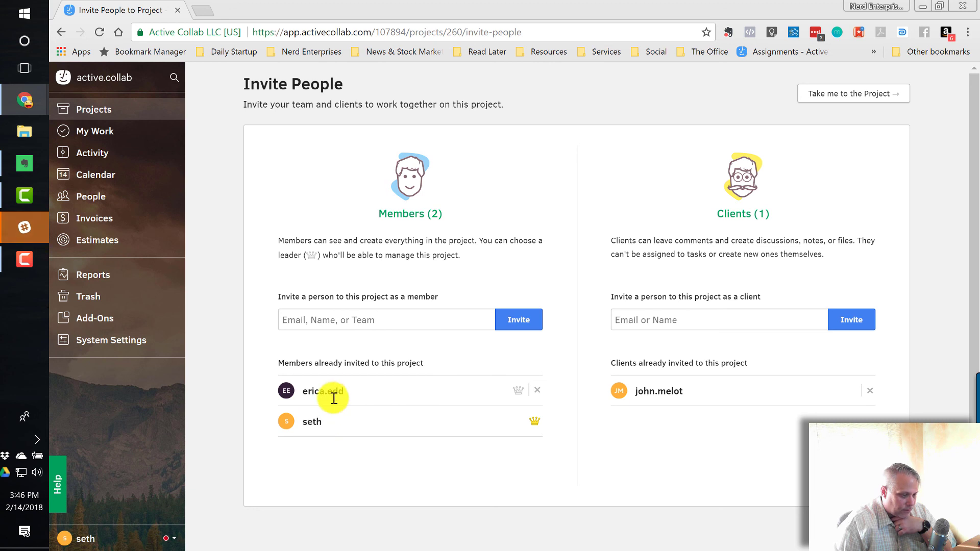
left_click(836, 96)
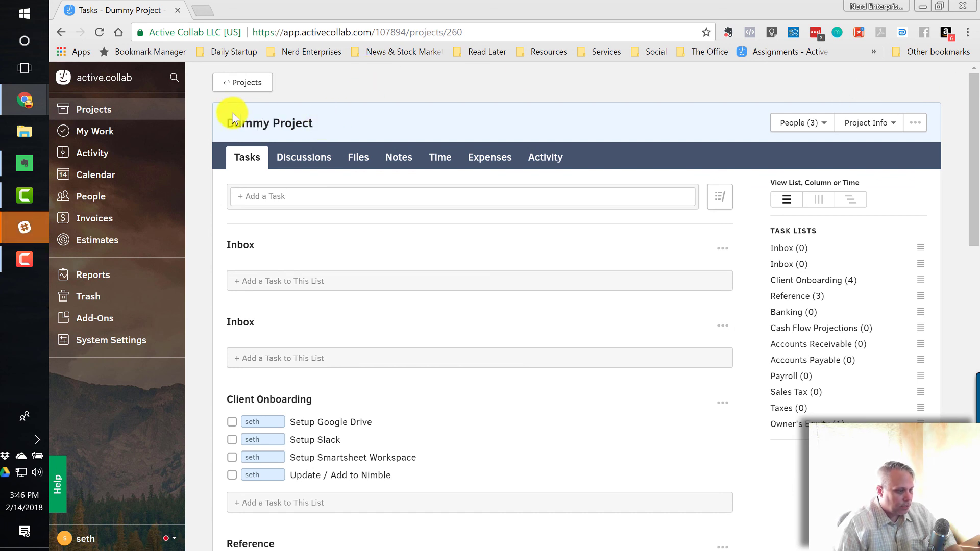
- Review Dummy Project's task lists and move the Sales Tax list to directly above Client Onboarding
scroll(455, 326, "down", 1)
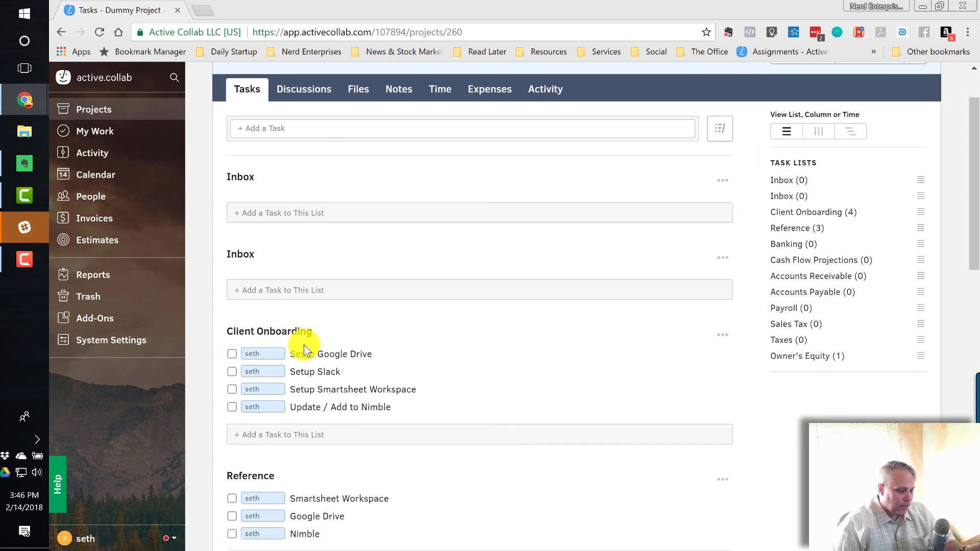
scroll(305, 352, "down", 3)
scroll(306, 360, "up", 4)
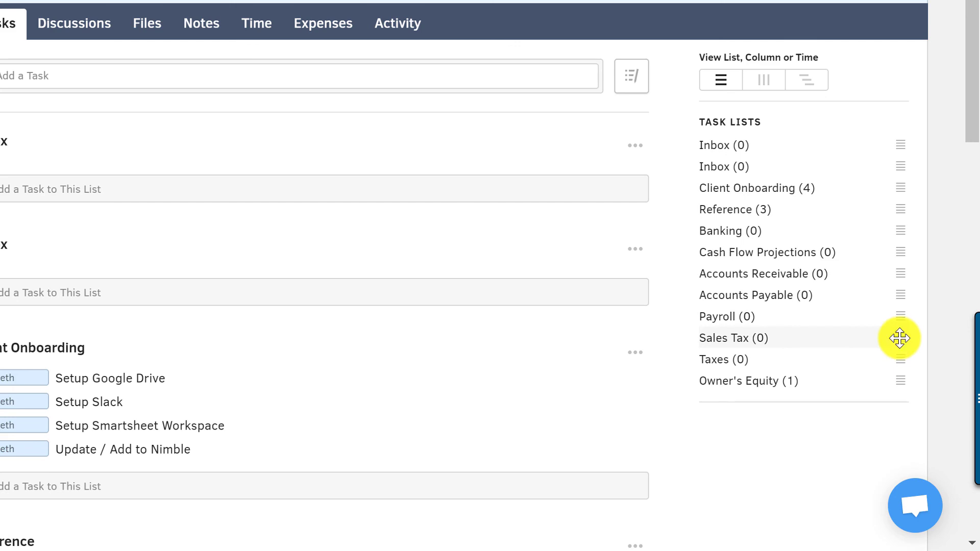
left_click_drag(899, 338, 903, 185)
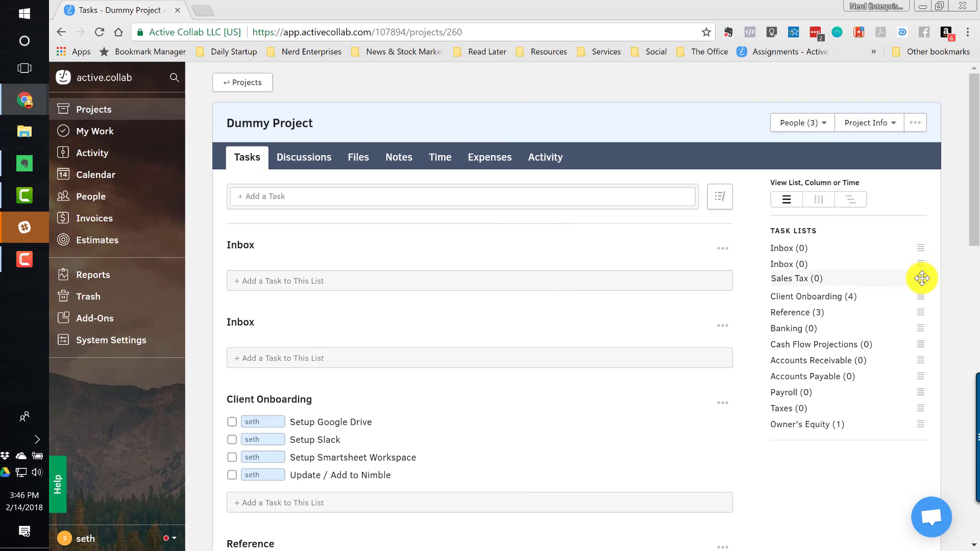
left_click_drag(921, 278, 922, 279)
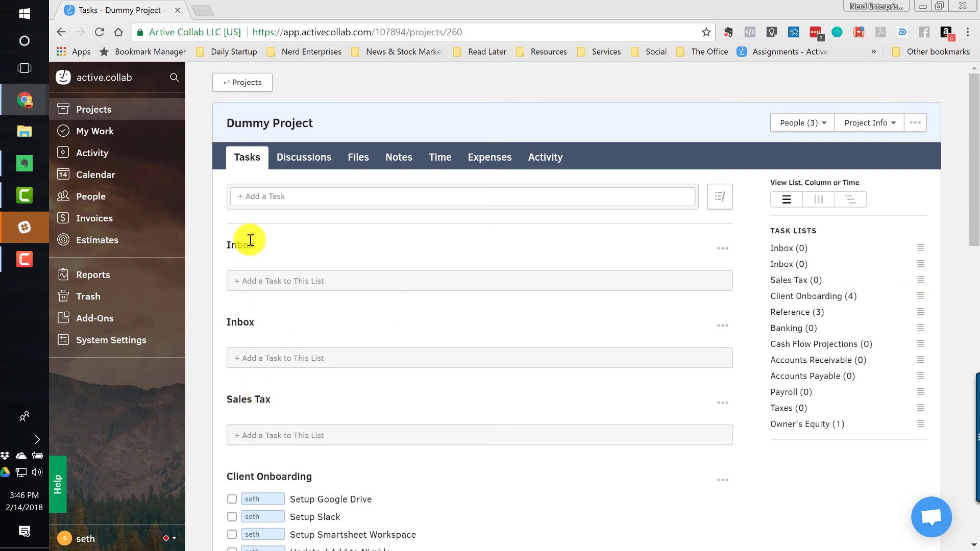
- Move the second Inbox task list to the trash, and reorder the Sales Tax list to directly below Taxes
left_click(722, 327)
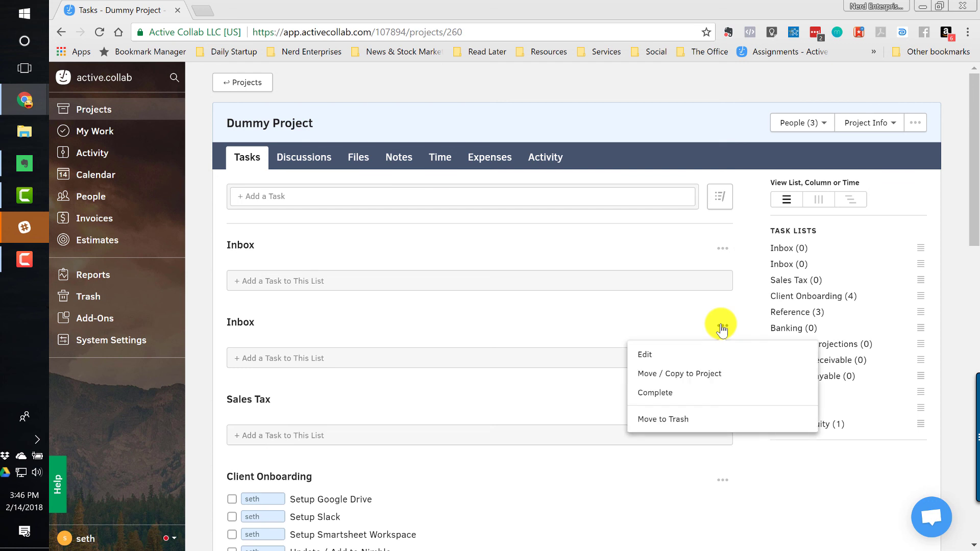
left_click(651, 419)
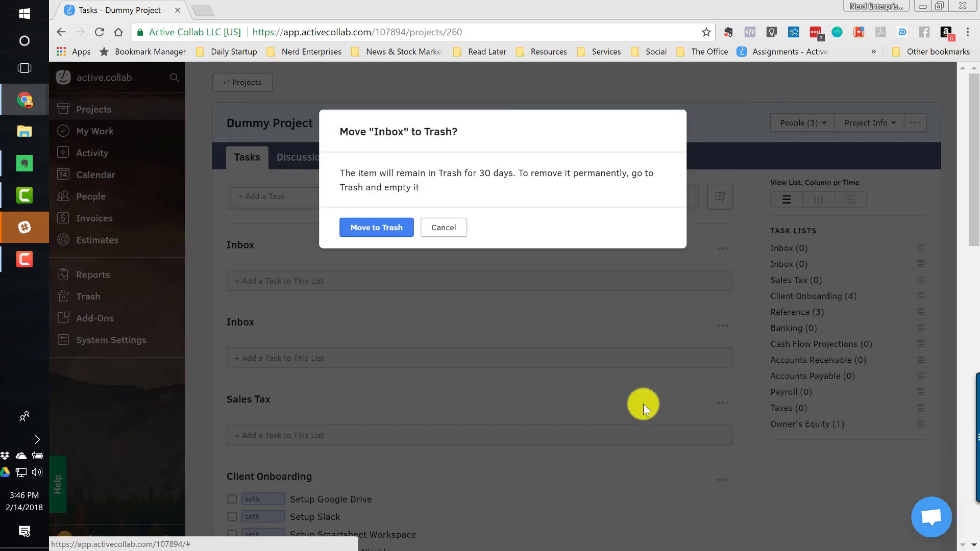
left_click(358, 228)
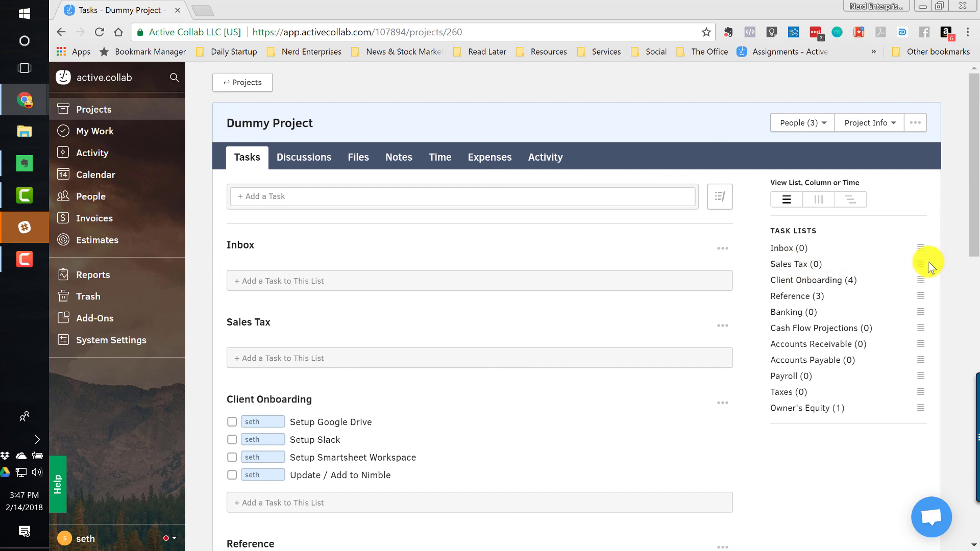
left_click_drag(920, 264, 918, 392)
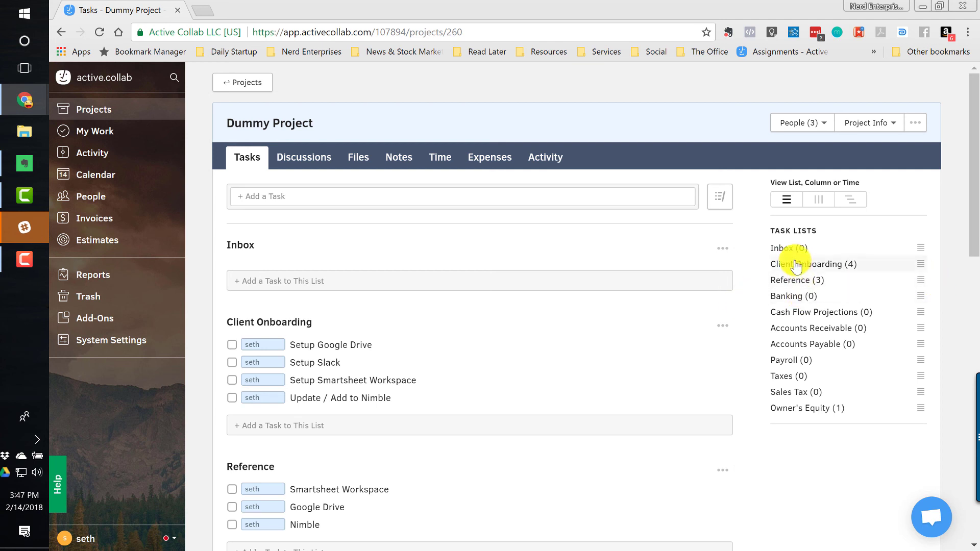
- View only the Client Onboarding task list, and clear that filter to show all lists again
left_click(815, 266)
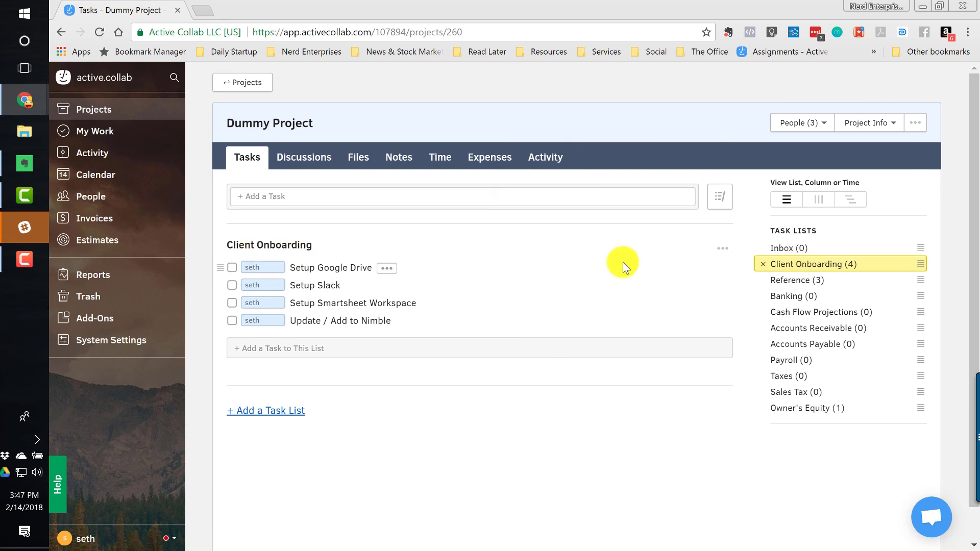
left_click(763, 265)
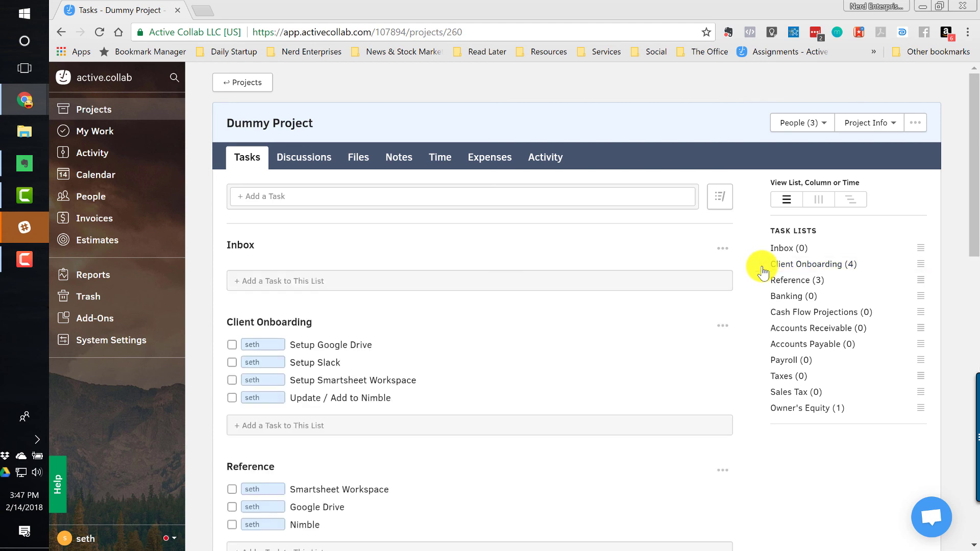
- Examine the contents of the project's About [client x] note, close it, and return to the task lists down to Reference and Banking
left_click(396, 159)
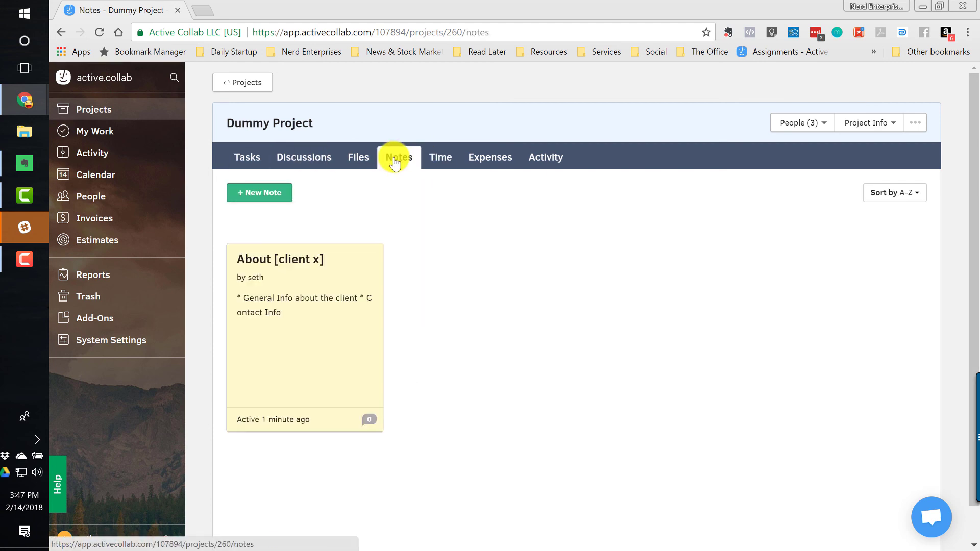
left_click(280, 259)
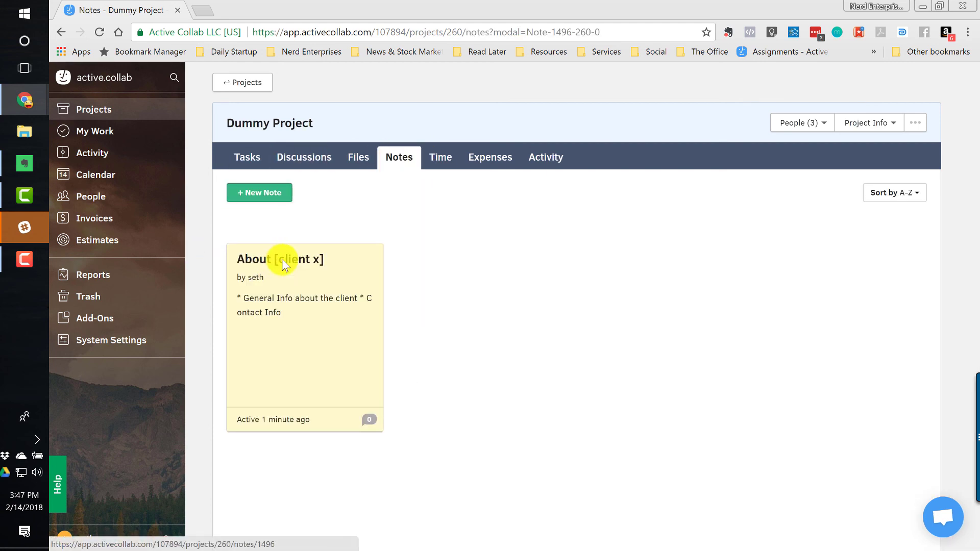
left_click_drag(432, 182, 368, 164)
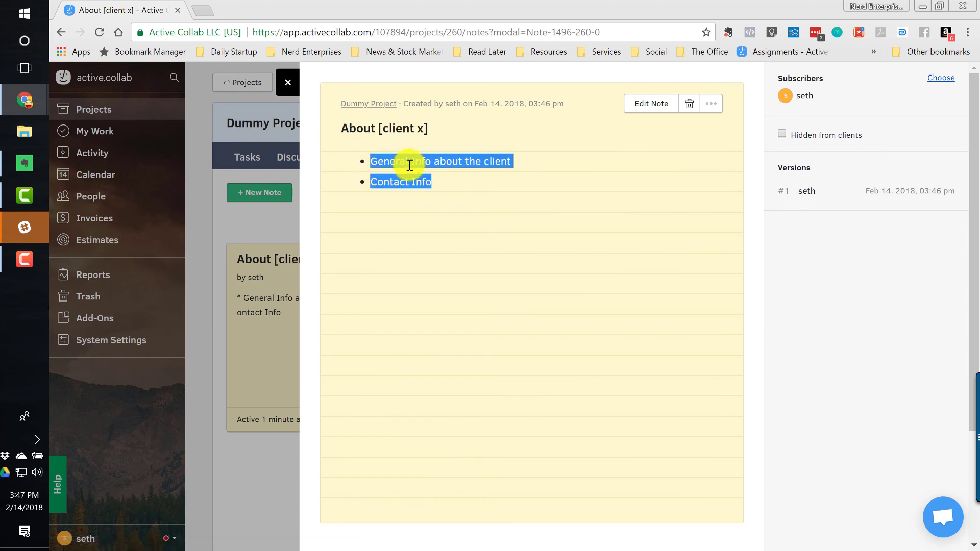
left_click(407, 183)
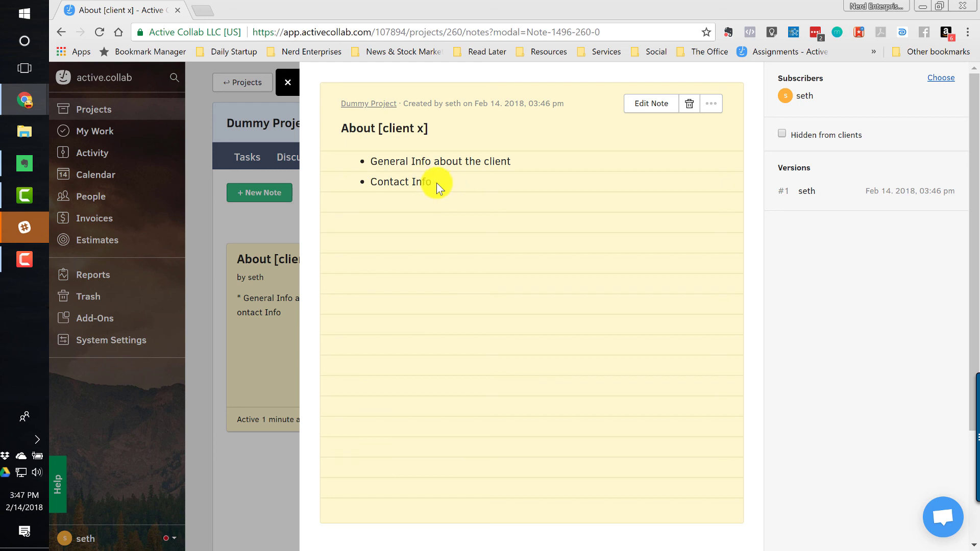
left_click_drag(437, 182, 505, 167)
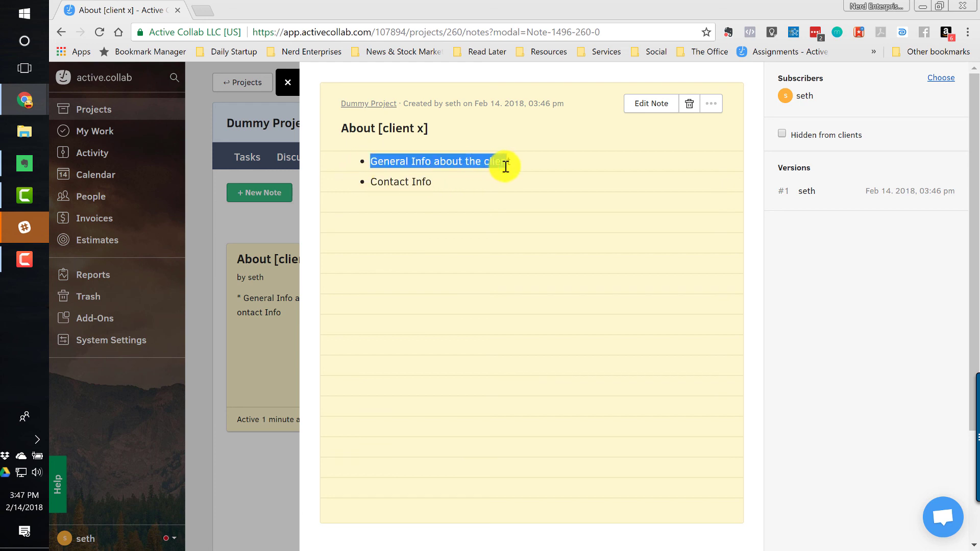
left_click(281, 83)
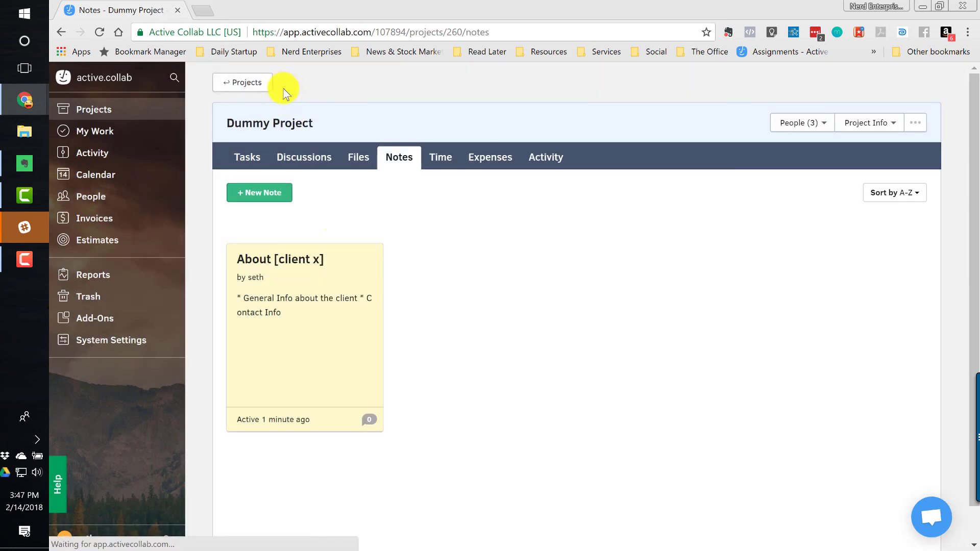
left_click(247, 158)
scroll(459, 370, "down", 5)
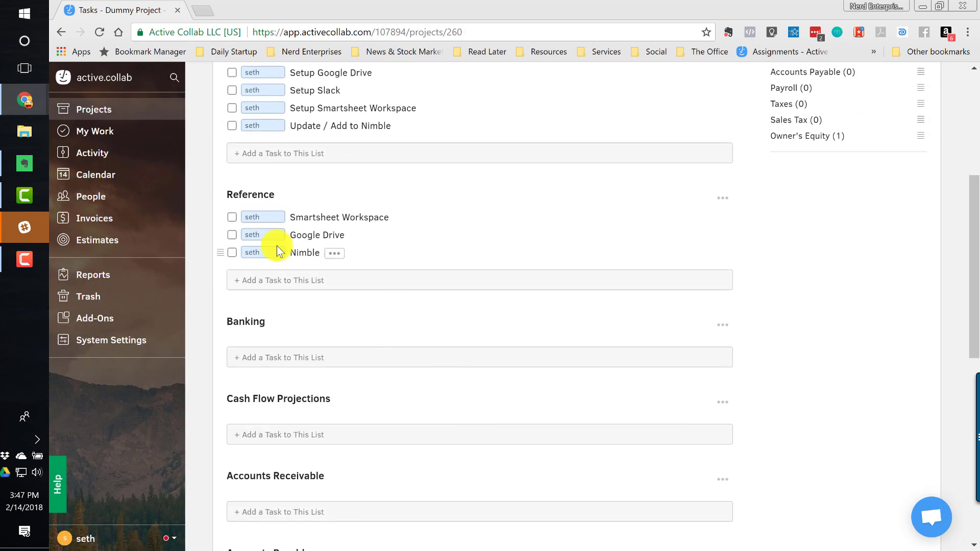
- Examine the description of the Nimble task in the Reference list, and close the task
left_click(301, 254)
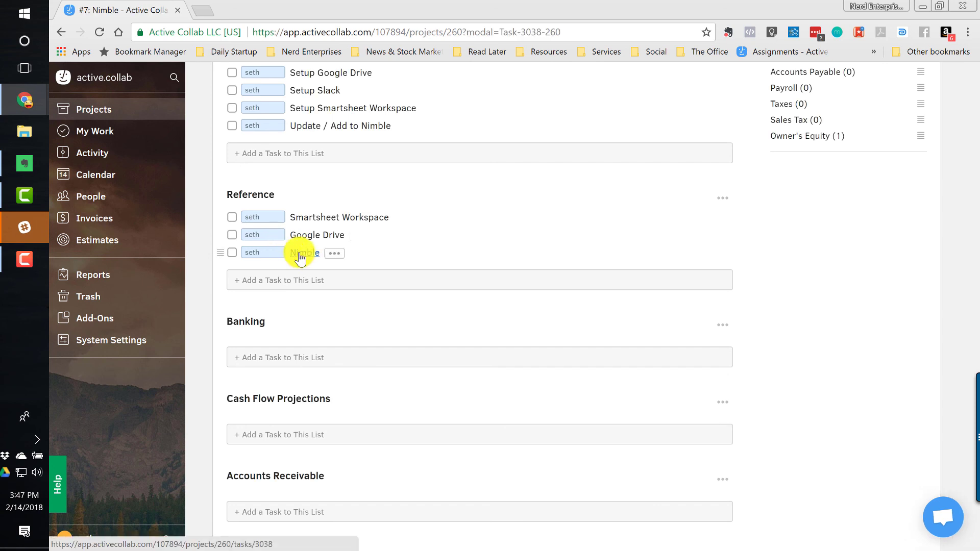
left_click_drag(347, 129, 431, 124)
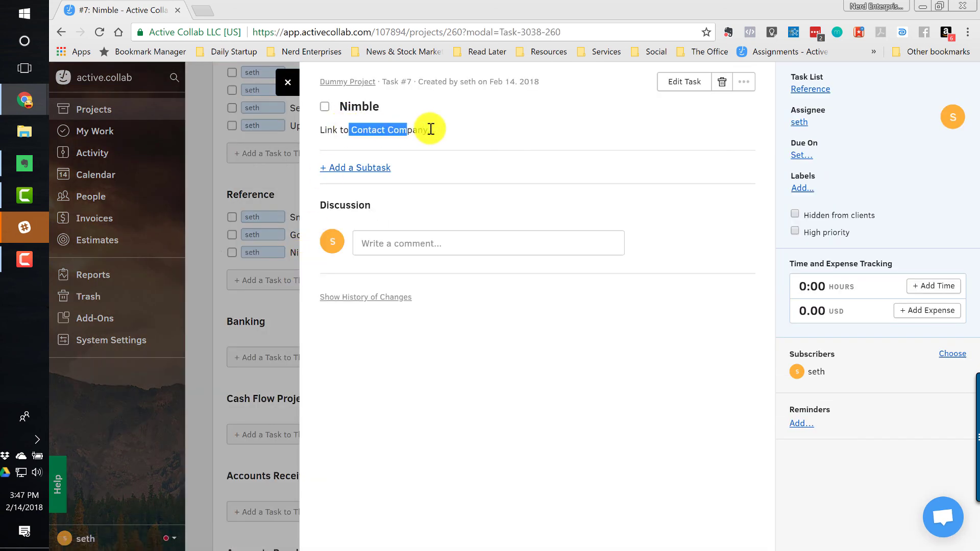
left_click(431, 124)
key("Escape")
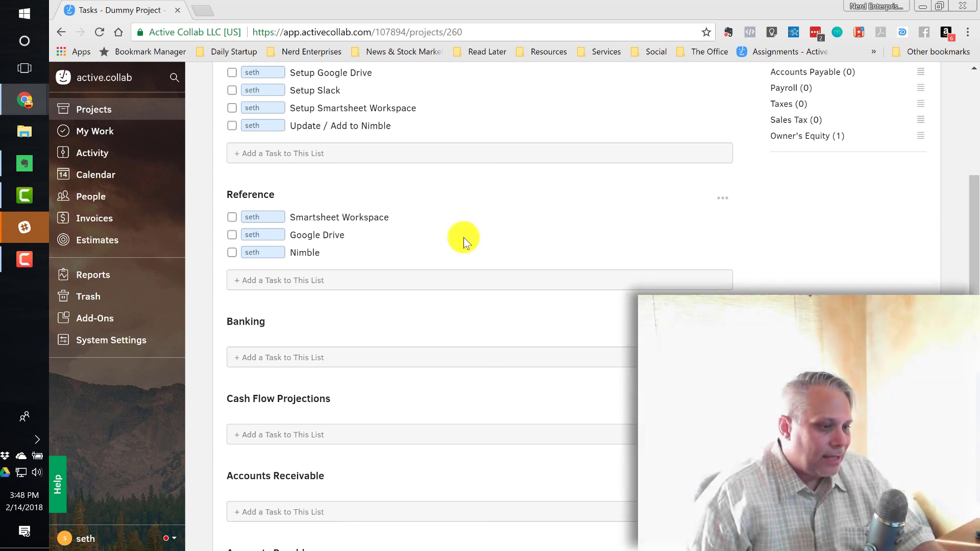
- Move the whole Dummy Project to the trash
scroll(459, 247, "up", 5)
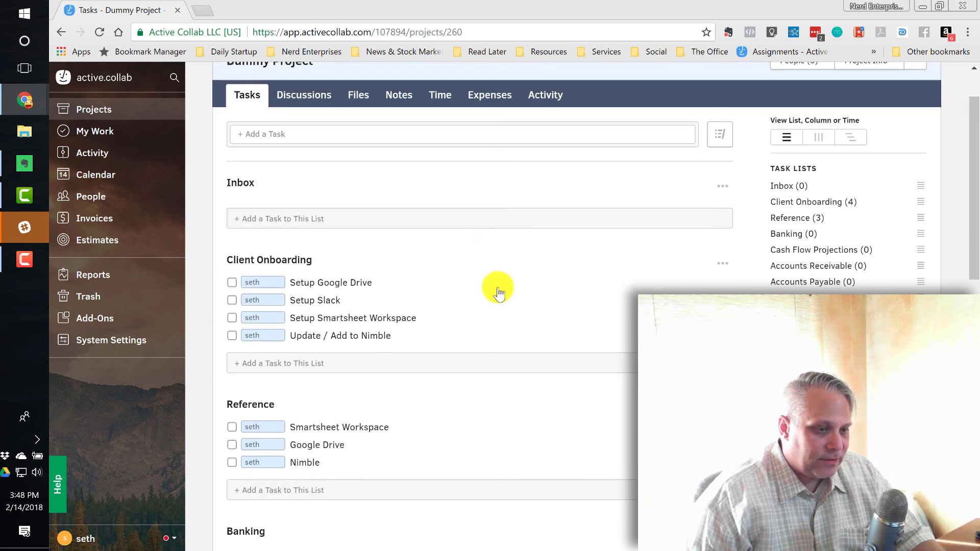
left_click(916, 123)
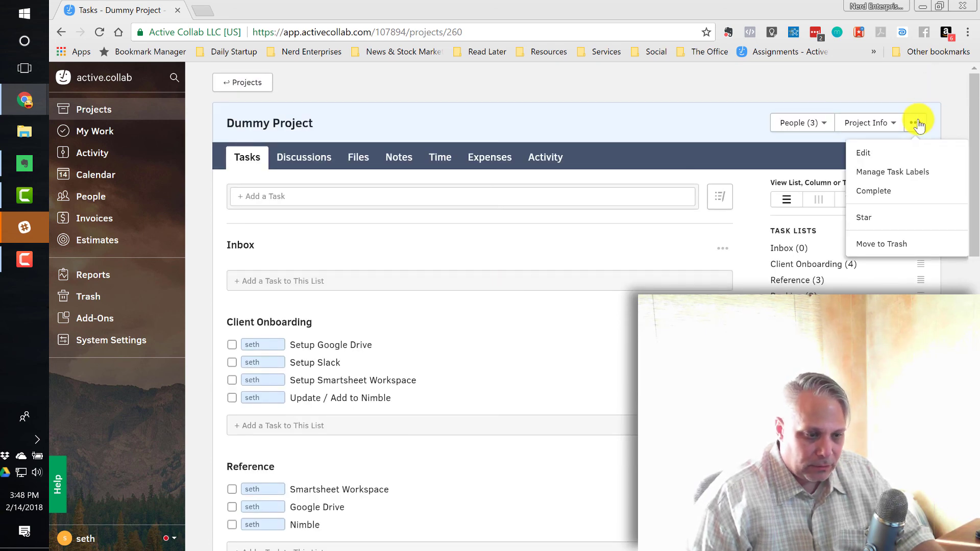
left_click(878, 247)
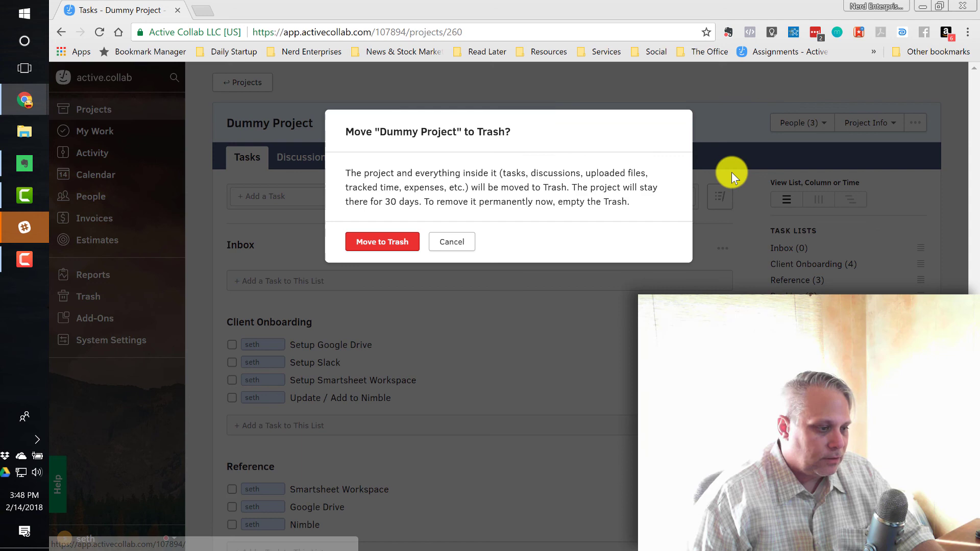
left_click(388, 239)
scroll(377, 248, "down", 2)
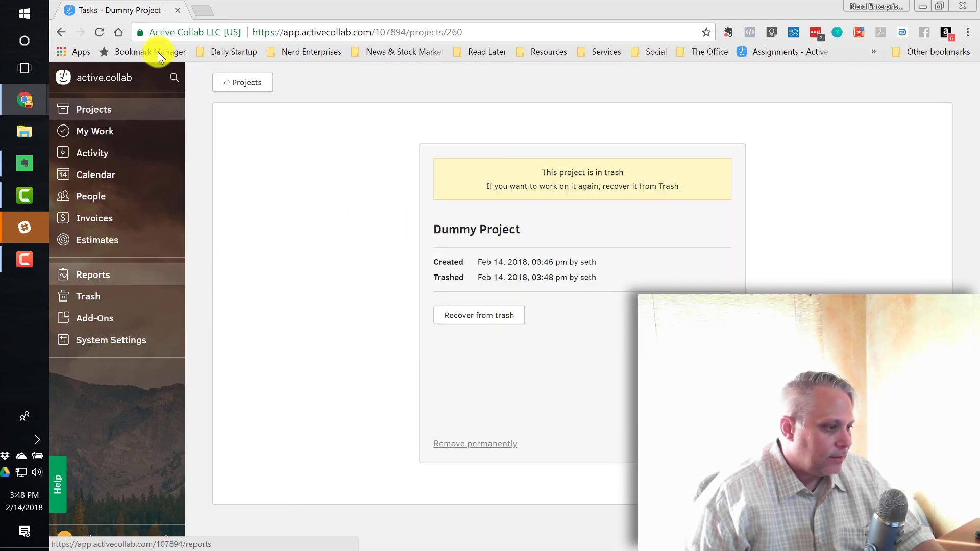
- Open the project templates and start a new template that automatically adds two Nerd Enterprises, Inc. team members
left_click(89, 113)
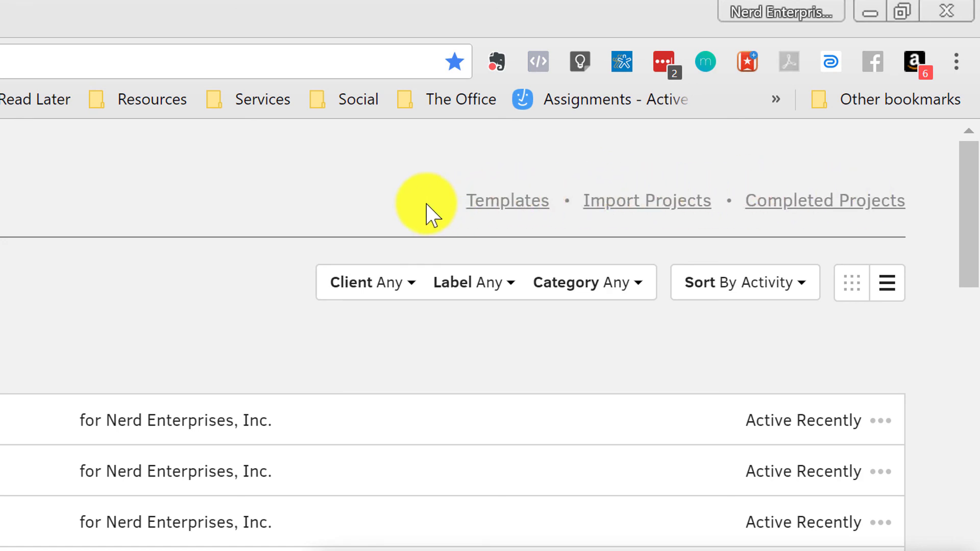
left_click(516, 205)
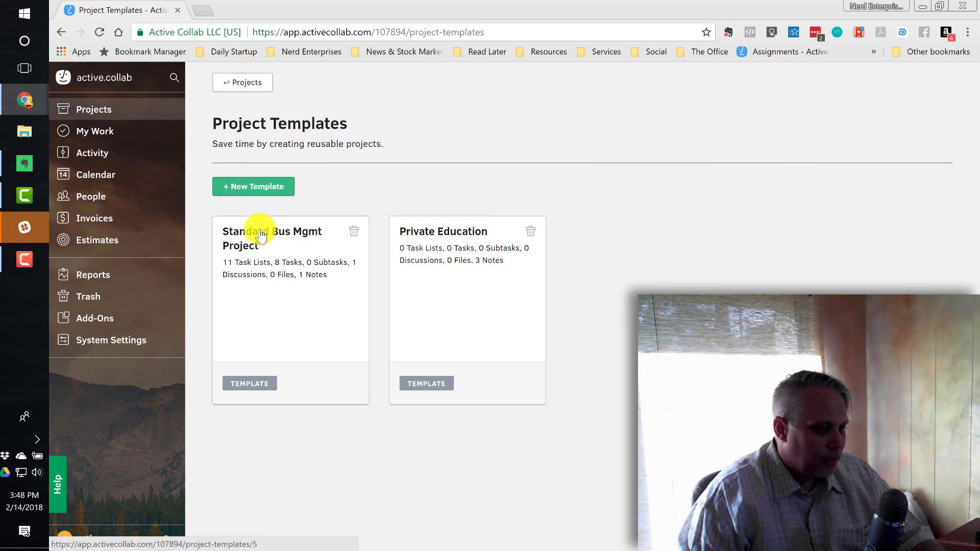
left_click(260, 198)
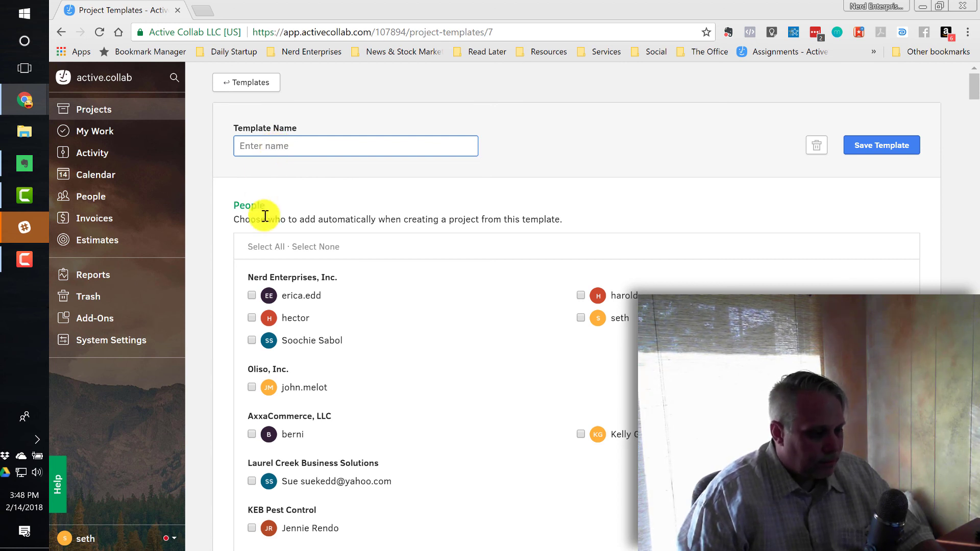
left_click(252, 295)
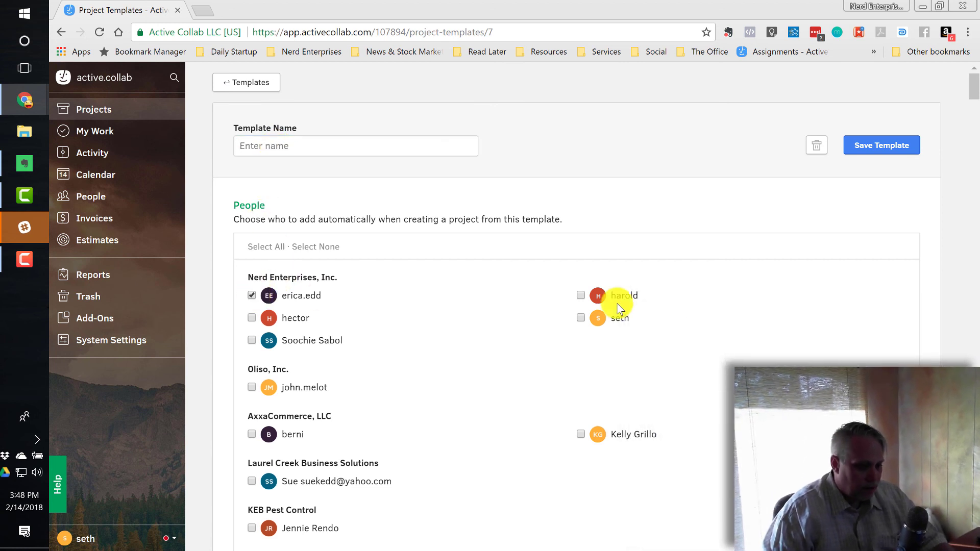
left_click(581, 317)
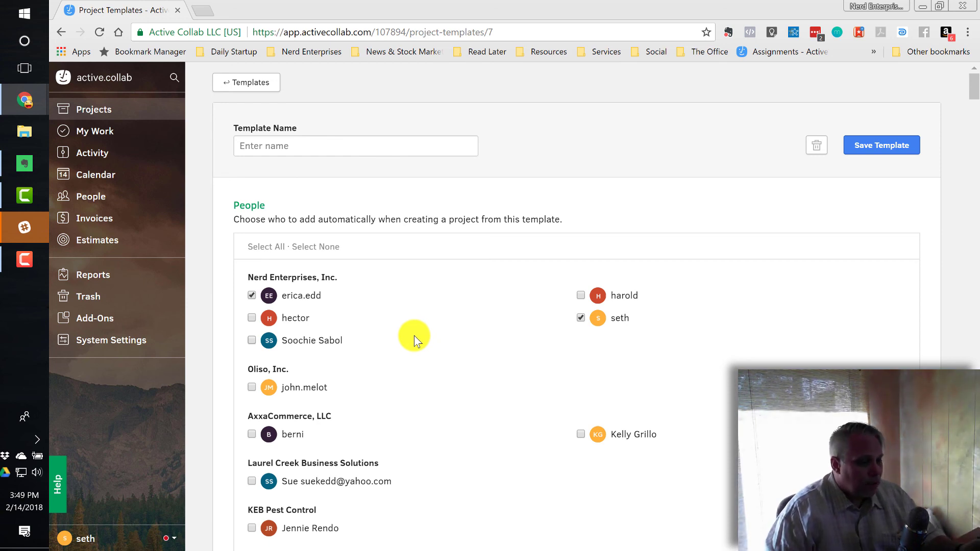
- Review the new template's people list and its Tasks, Discussions, Files and Notes sections
scroll(411, 330, "down", 20)
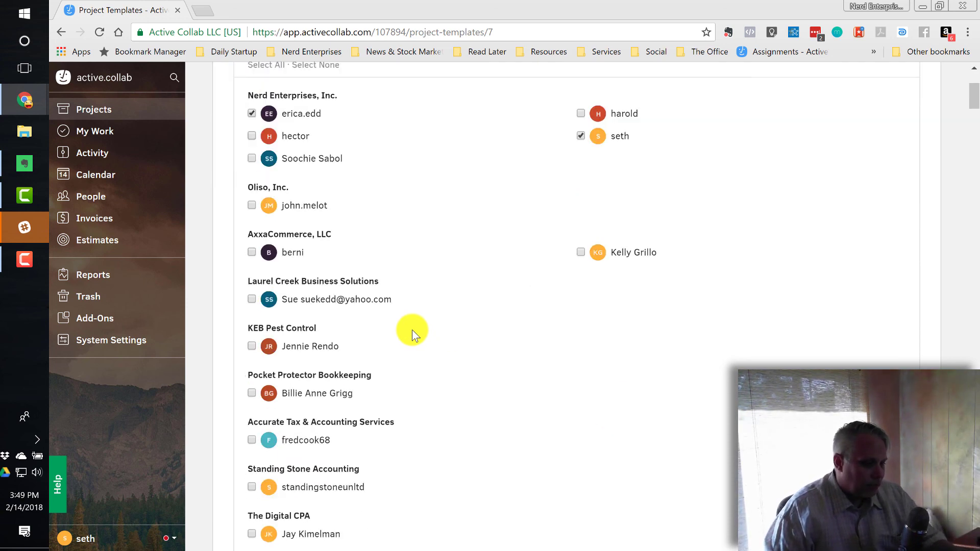
scroll(423, 347, "down", 20)
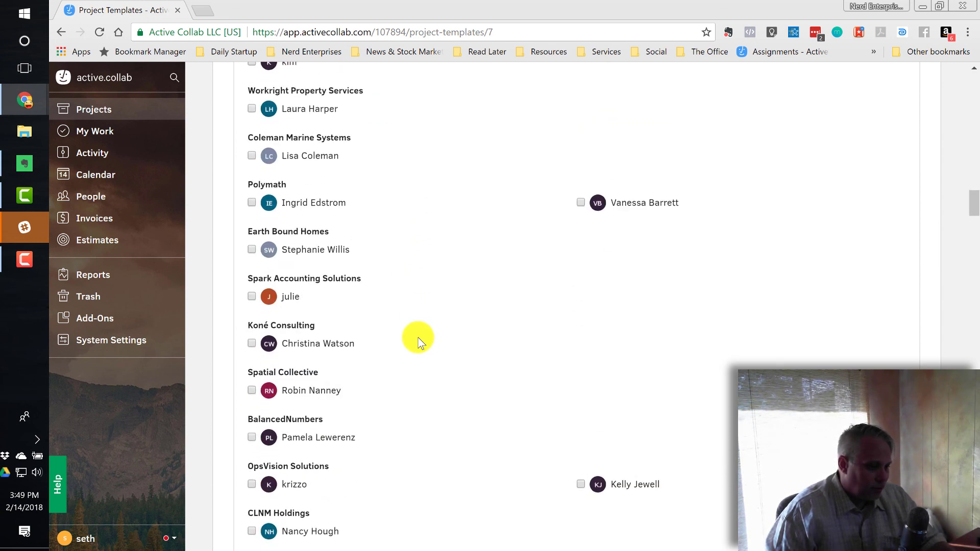
scroll(468, 331, "down", 20)
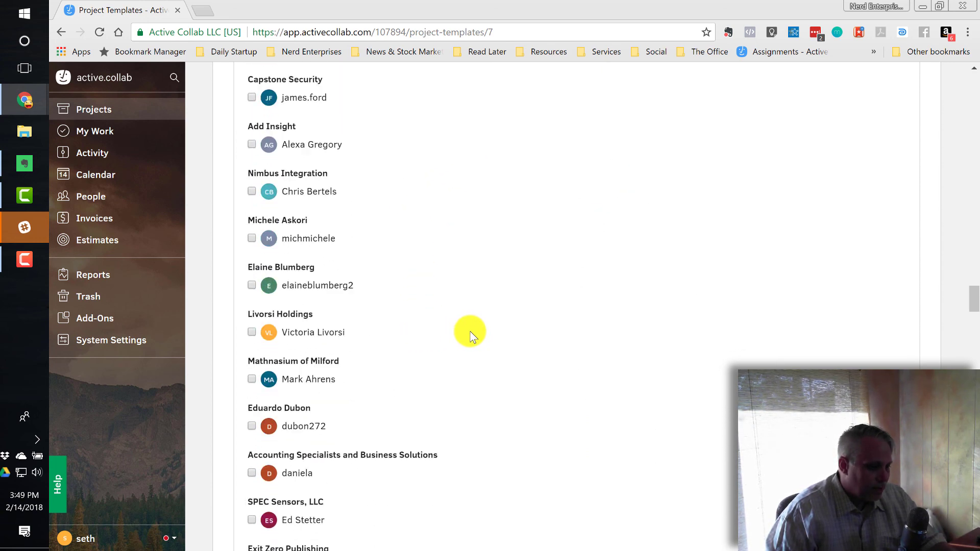
scroll(470, 334, "down", 20)
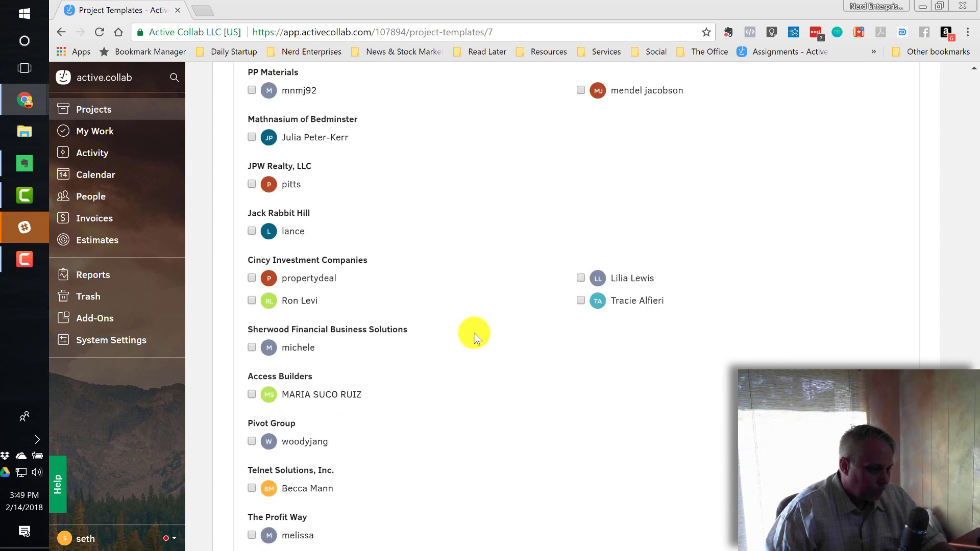
scroll(476, 333, "down", 20)
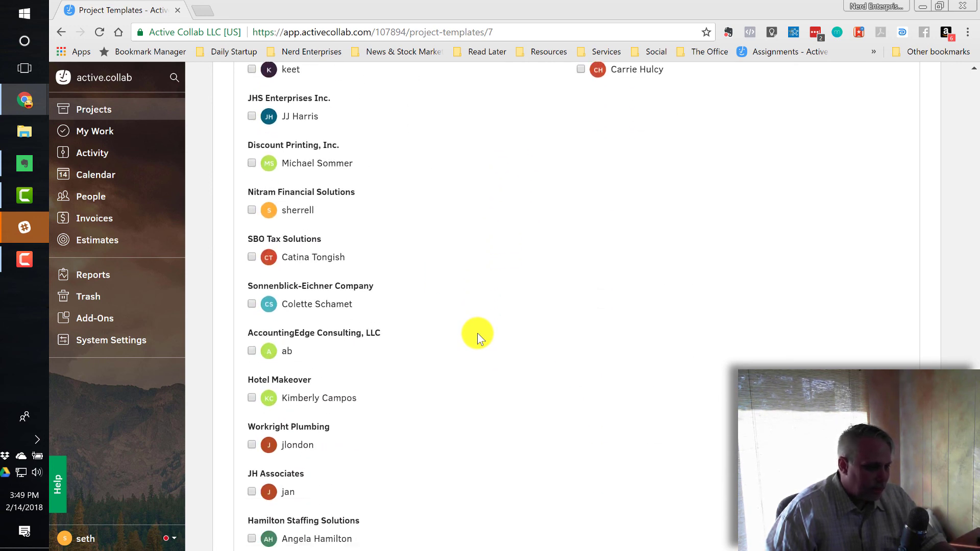
scroll(476, 333, "down", 3)
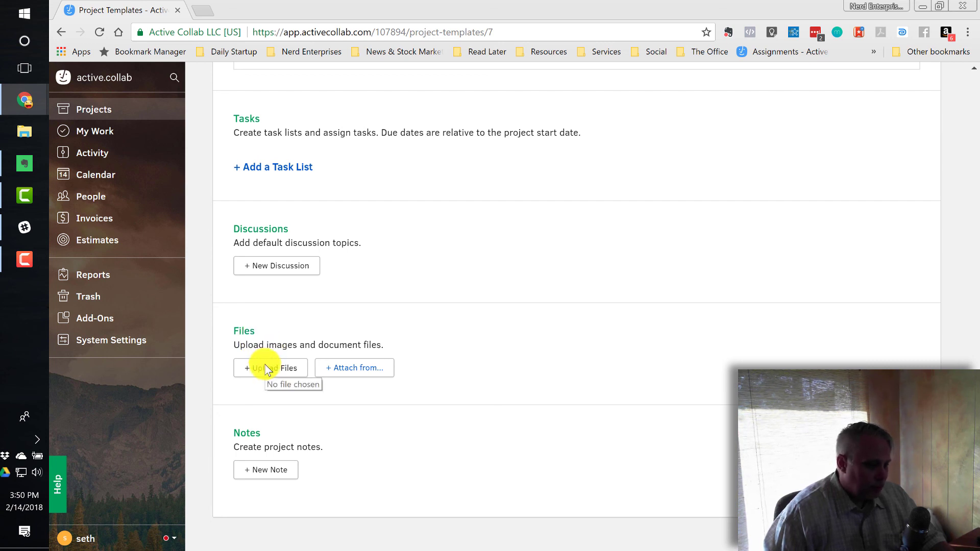
- View the cloud sources for attaching files to the template, and open a blank template note and cancel it
left_click(340, 370)
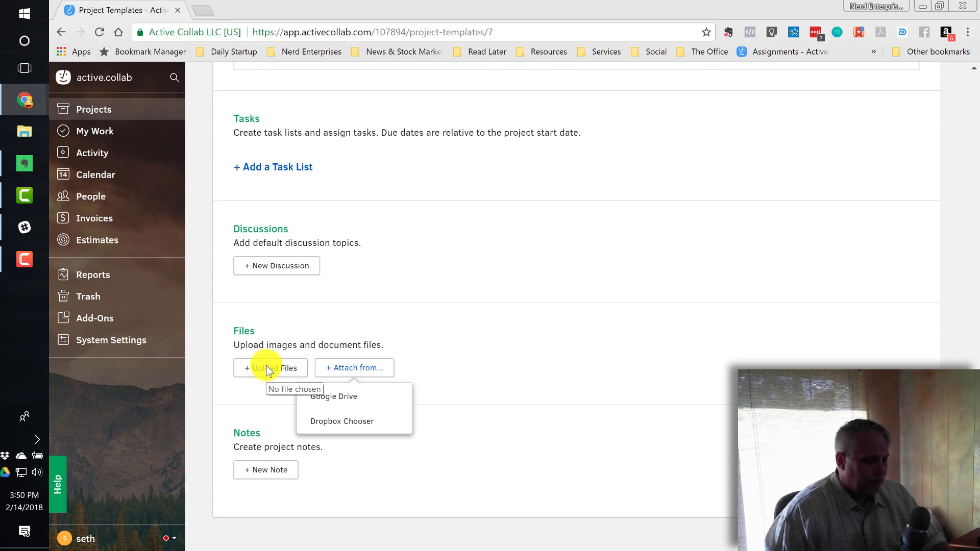
left_click(468, 324)
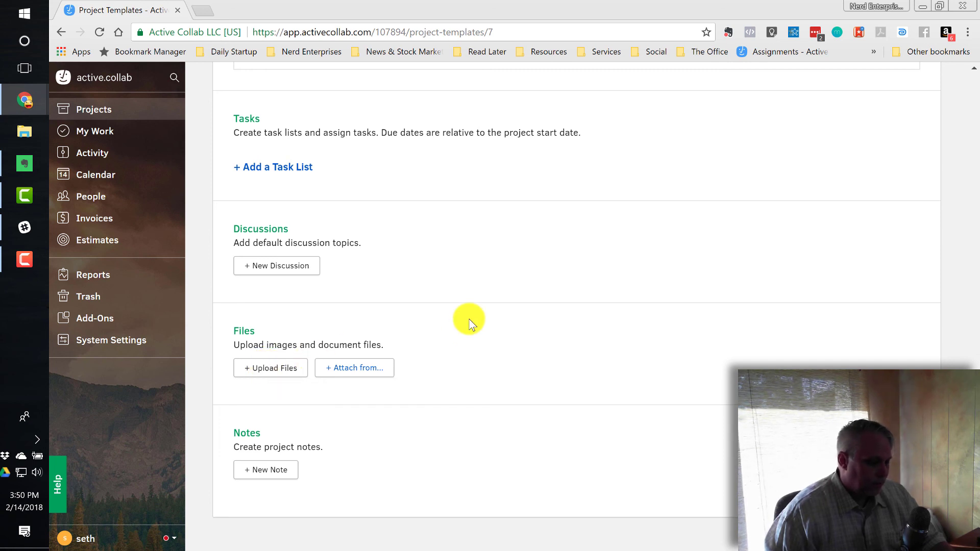
left_click(356, 367)
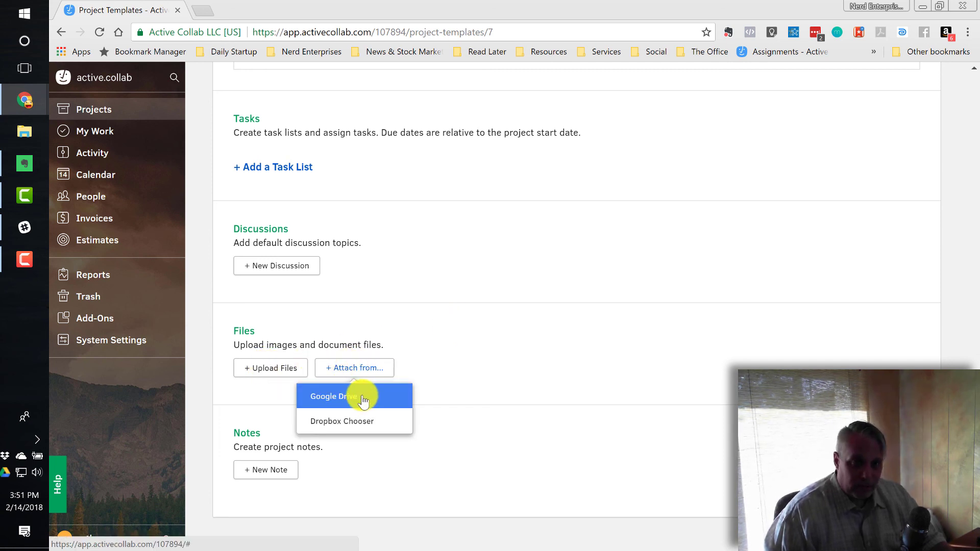
left_click(466, 369)
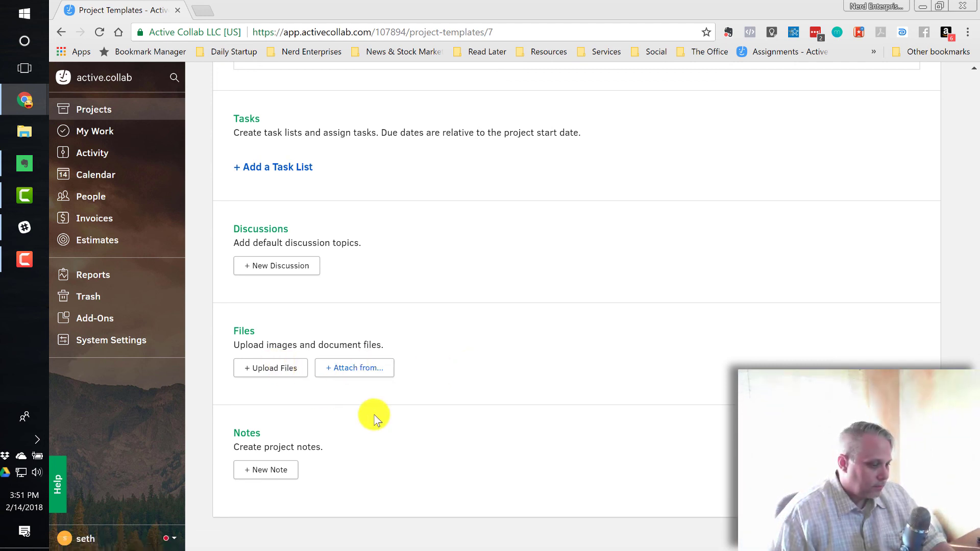
left_click(265, 477)
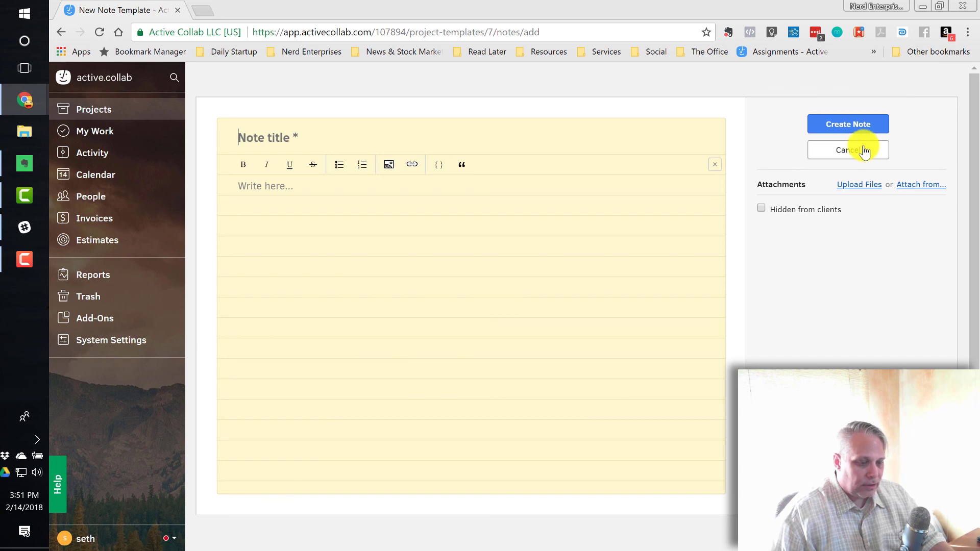
left_click(864, 152)
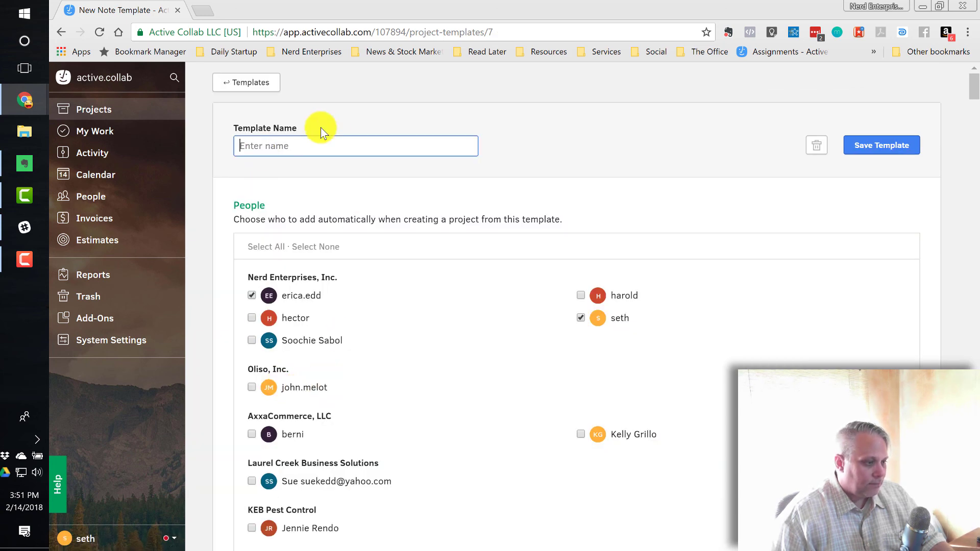
- Return to the list of project templates and delete the unnamed draft template
left_click(263, 86)
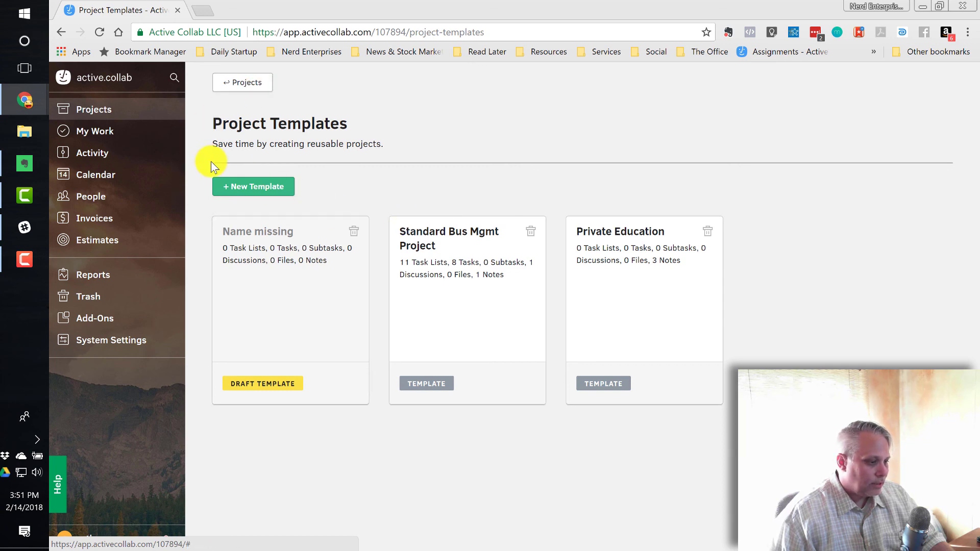
left_click(354, 232)
left_click(387, 238)
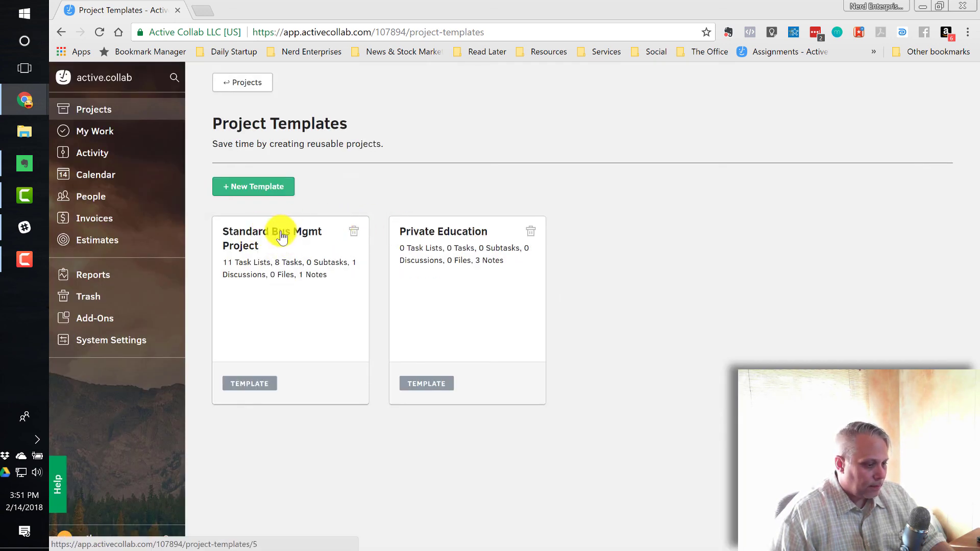
- Open the Standard Bus Mgmt Project template and examine its predefined task lists and tasks
left_click(278, 234)
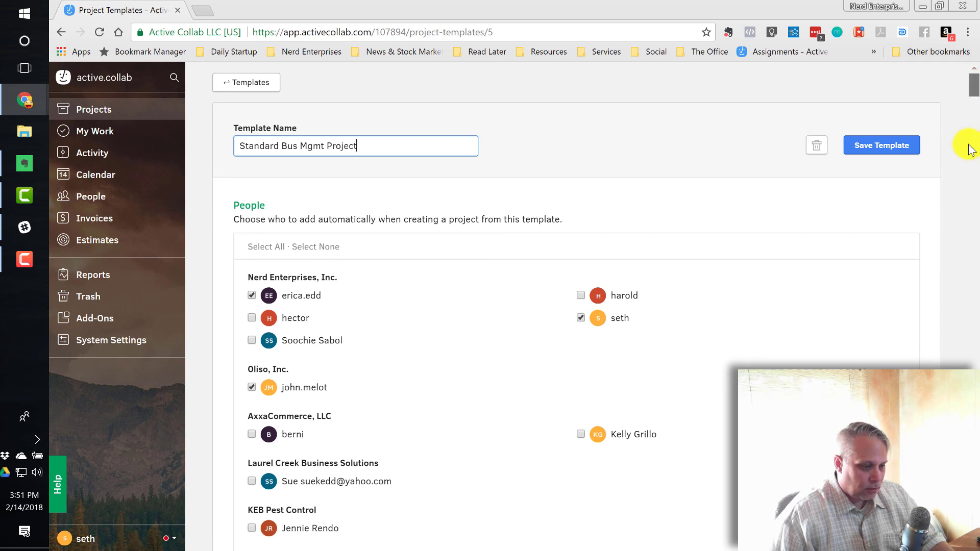
scroll(970, 150, "down", 20)
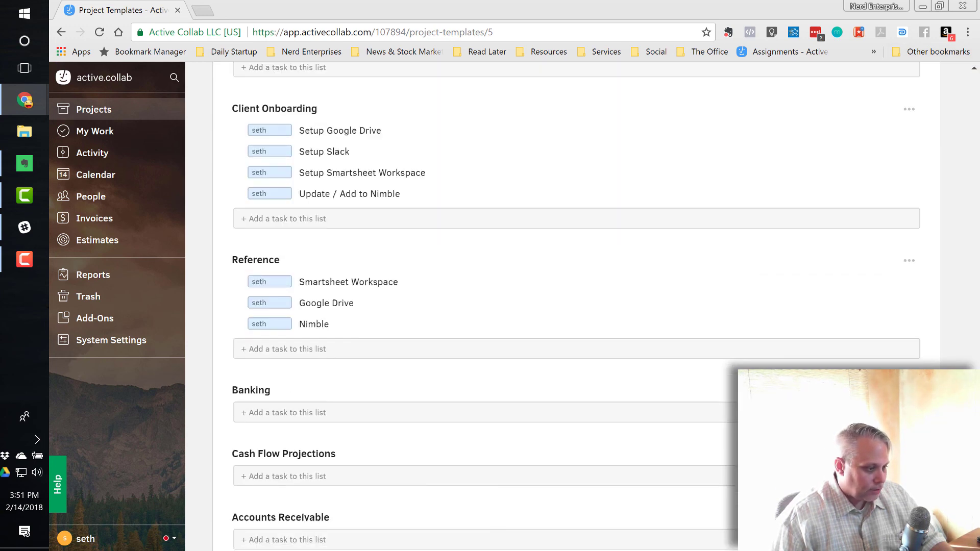
scroll(362, 361, "down", 5)
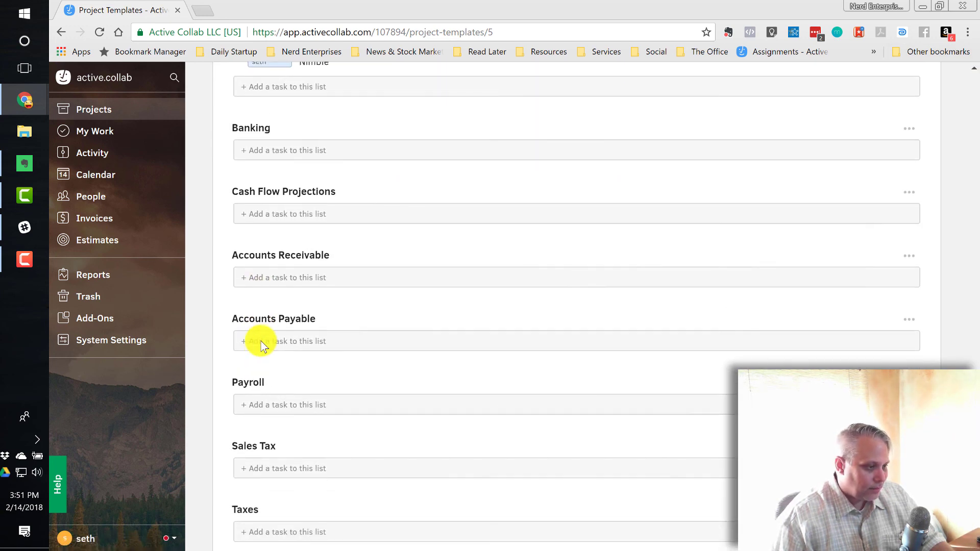
scroll(261, 345, "up", 4)
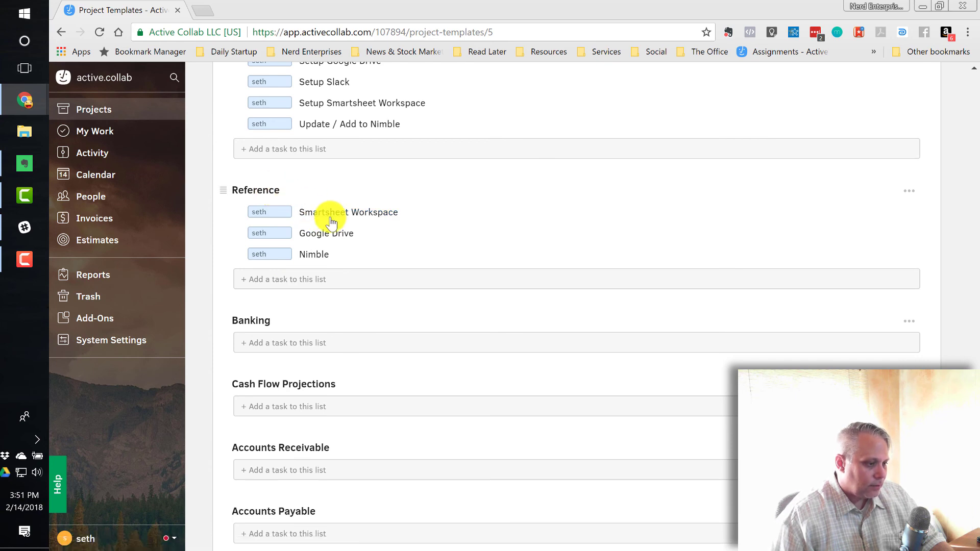
scroll(344, 236, "up", 4)
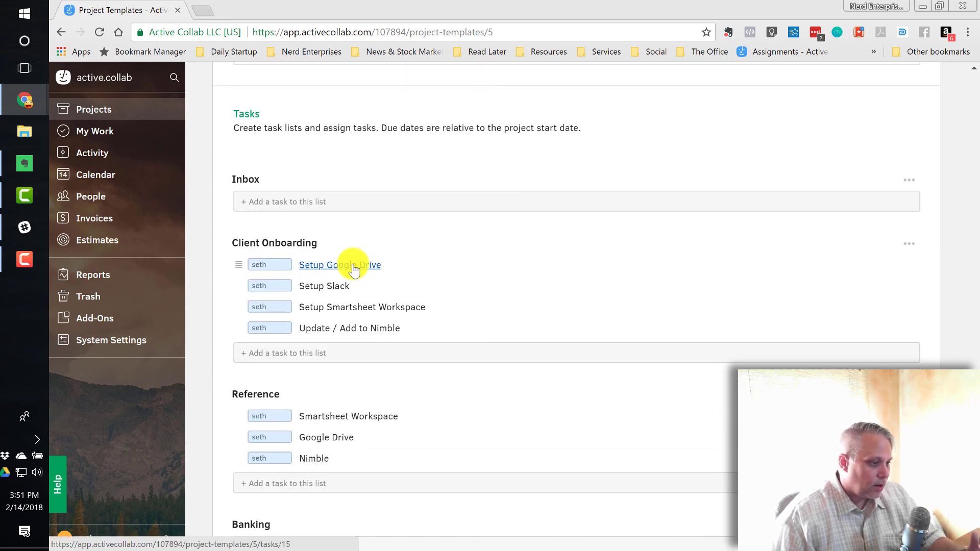
scroll(556, 262, "up", 4)
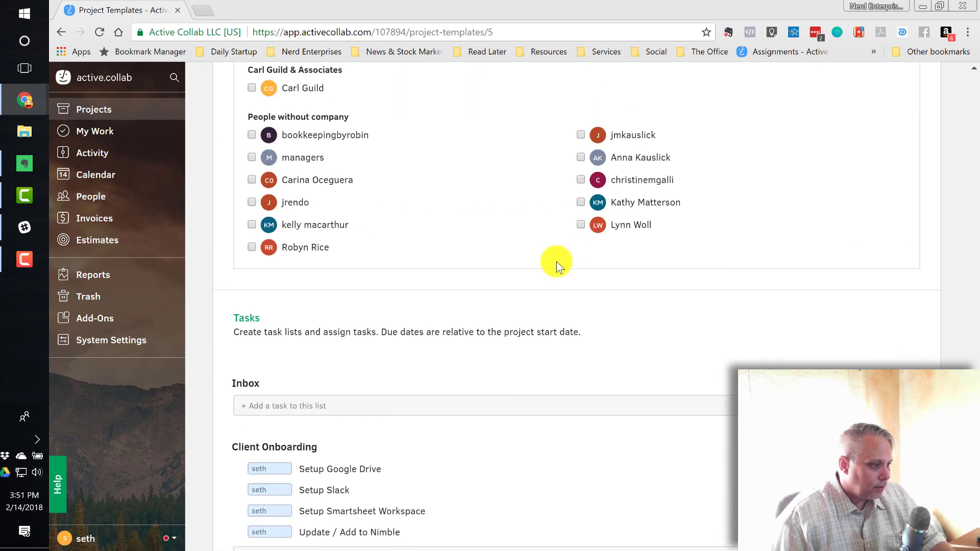